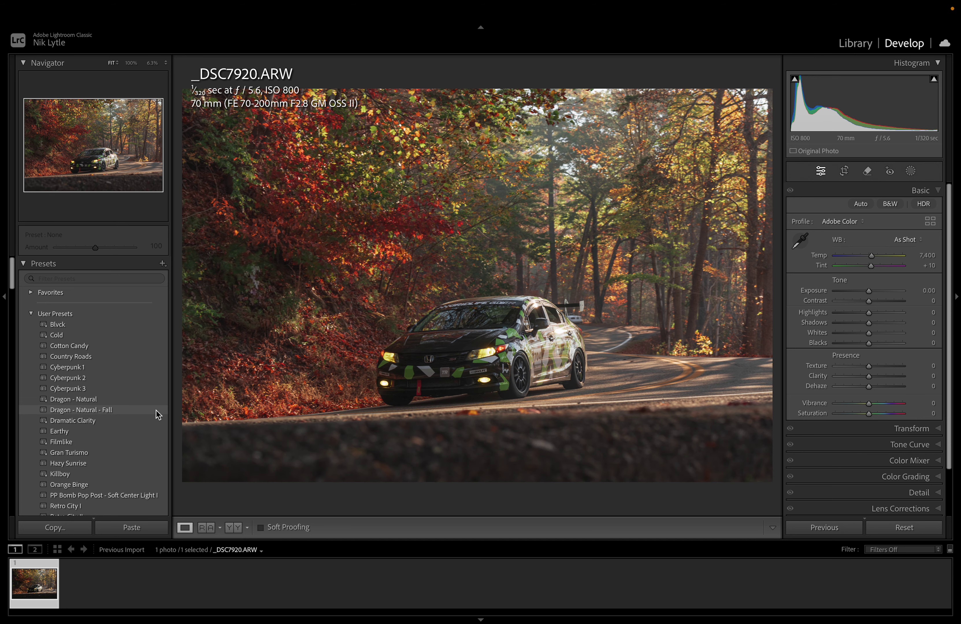
Step: Apply the Dragon - Natural - Fall preset to the photo
click(157, 410)
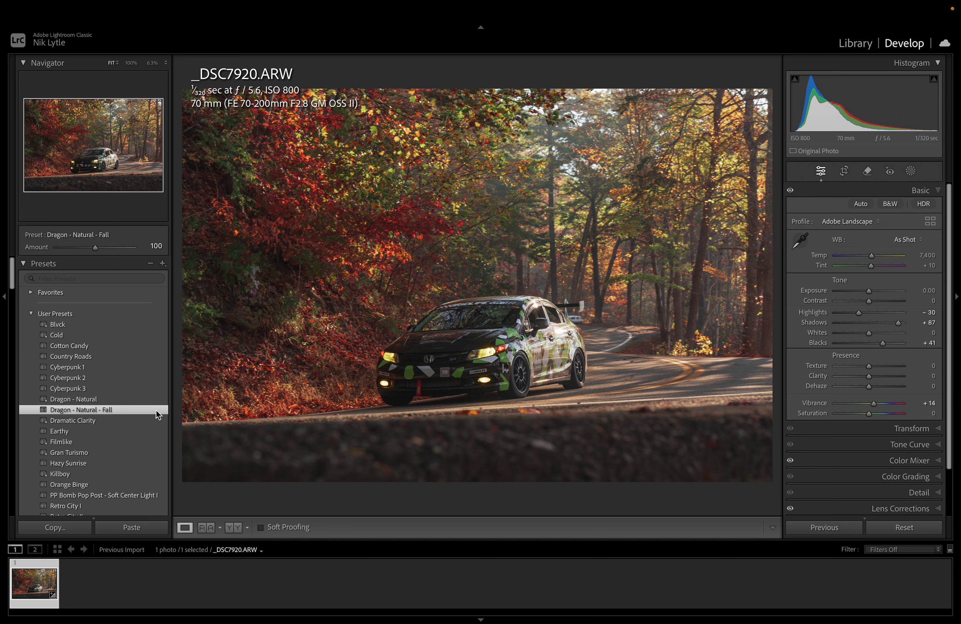
Step: Try the automatic tone adjustment on the photo and undo it
click(861, 204)
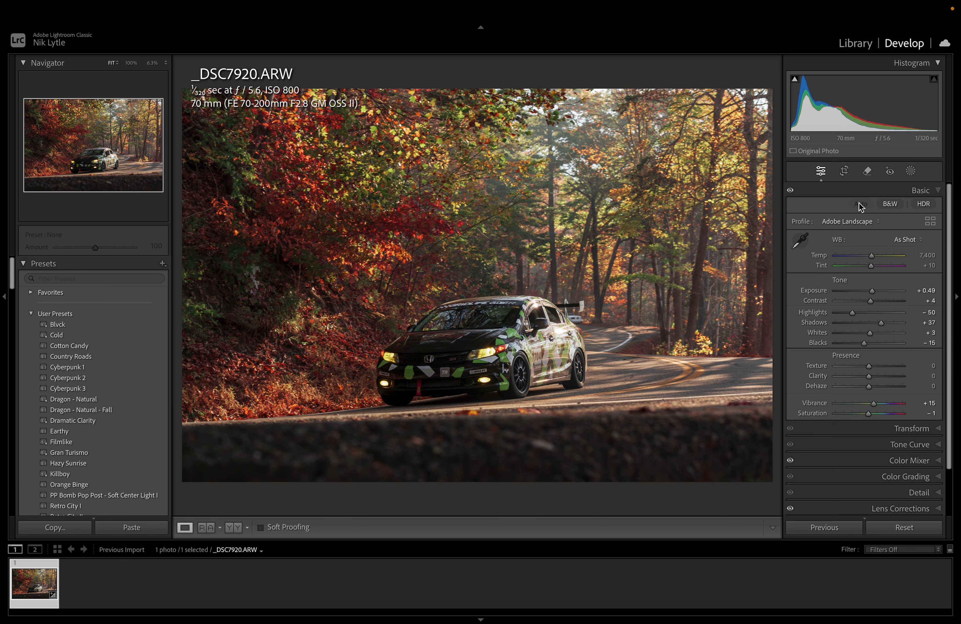
key(ctrl+z)
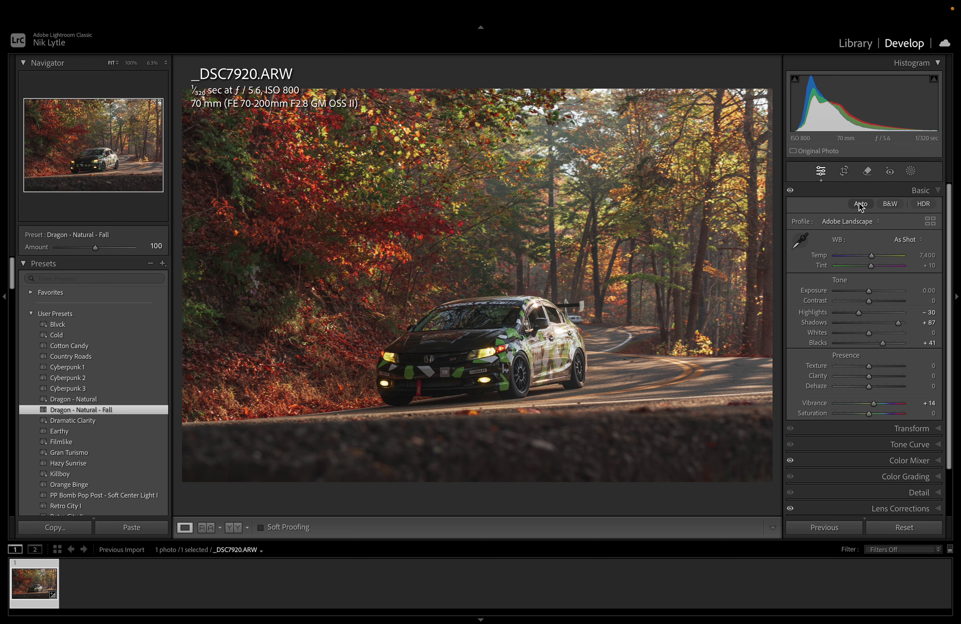
click(861, 204)
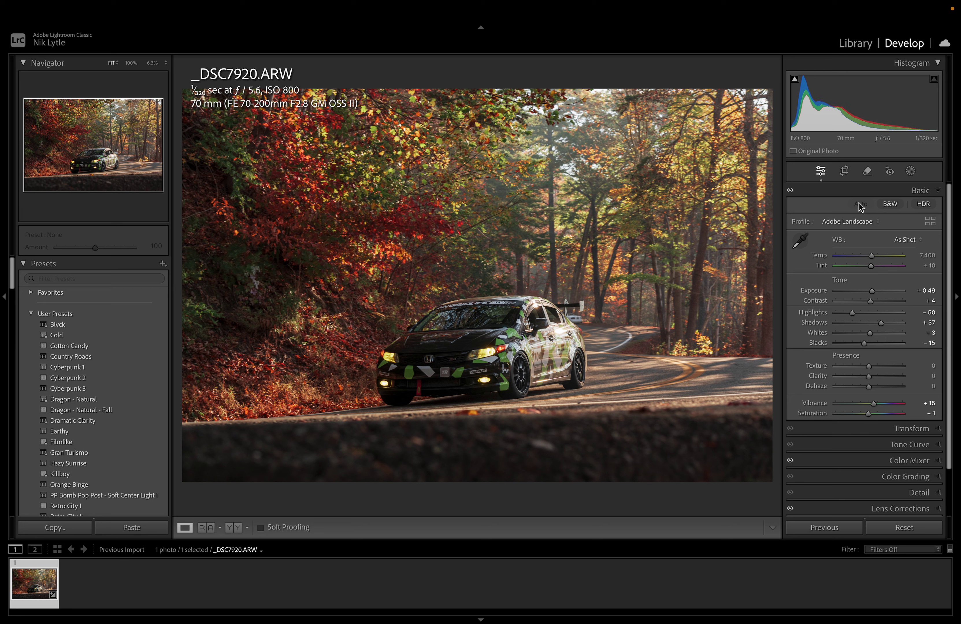
key(ctrl+z)
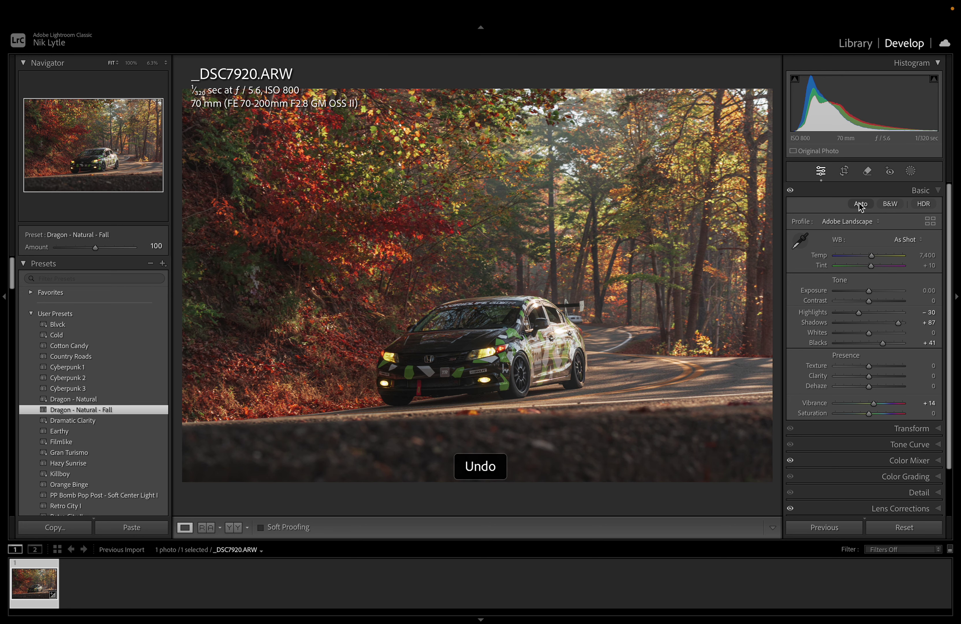
Step: Try HDR editing on the photo and switch it back off
click(922, 203)
click(922, 203)
click(921, 203)
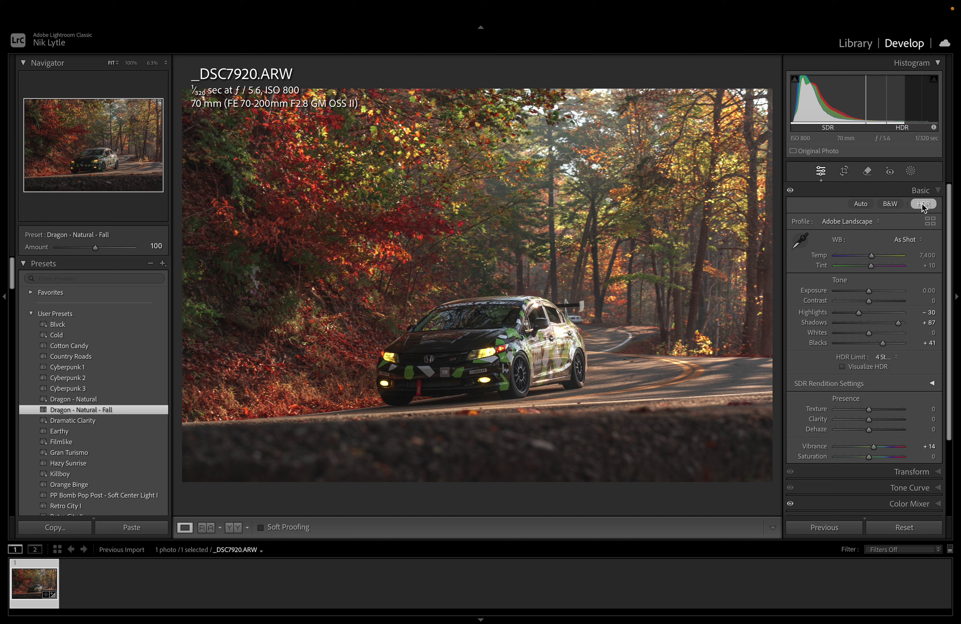
click(922, 202)
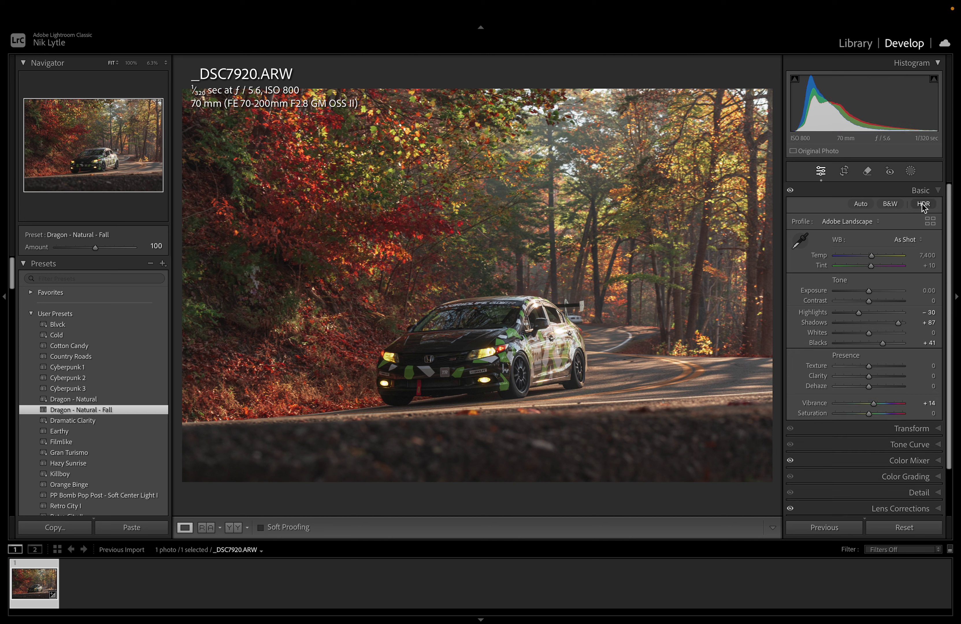
Step: Try the Auto and Cloudy white balance options, and return the white balance to As Shot
click(904, 241)
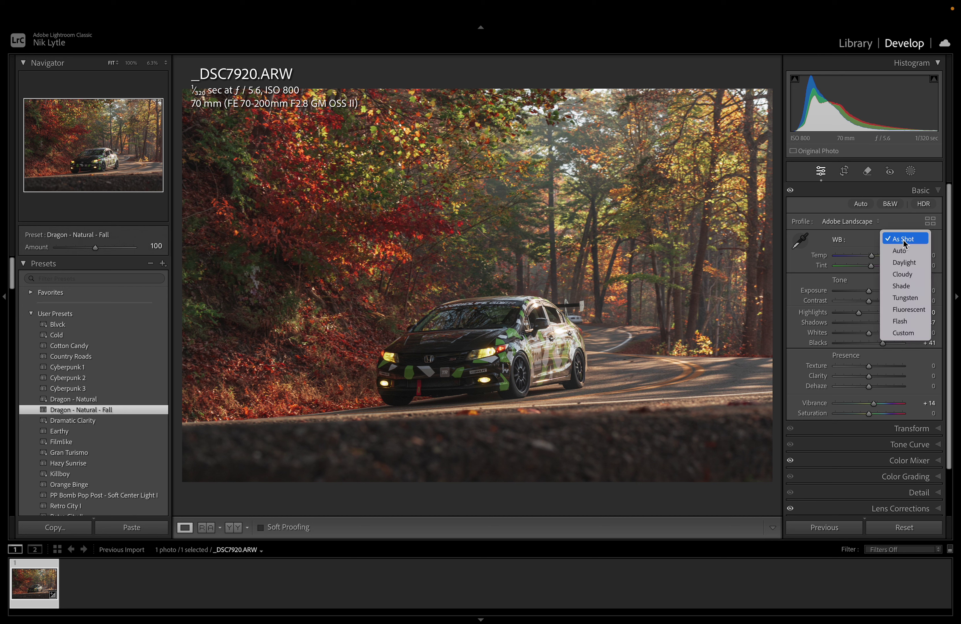
click(900, 251)
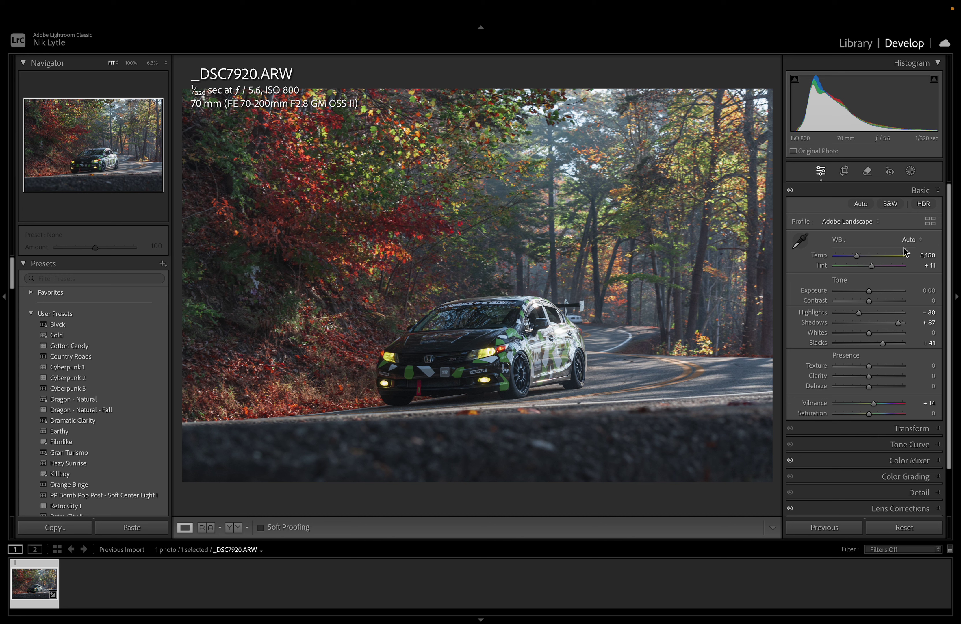
click(908, 240)
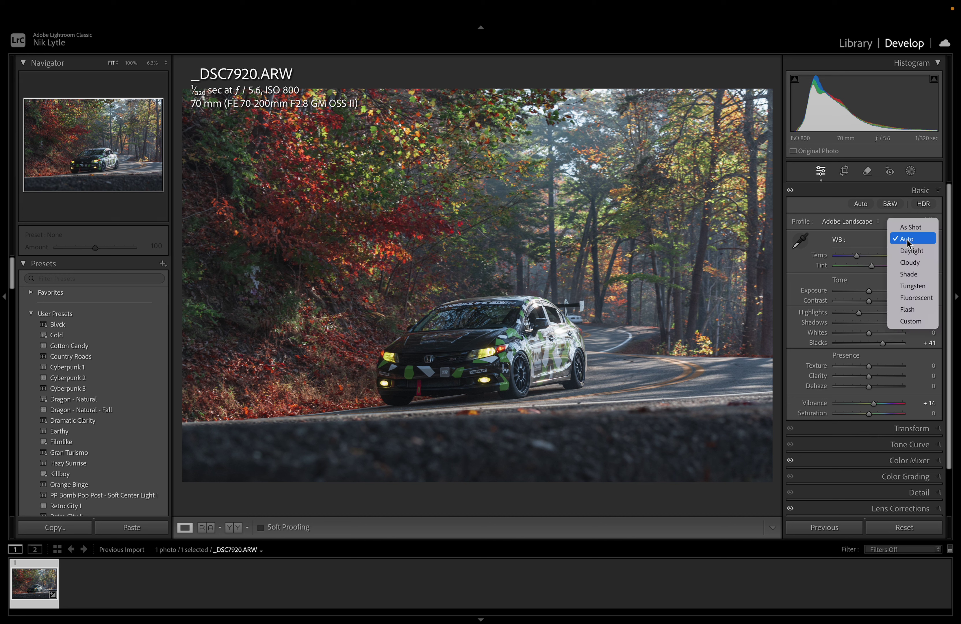
click(908, 262)
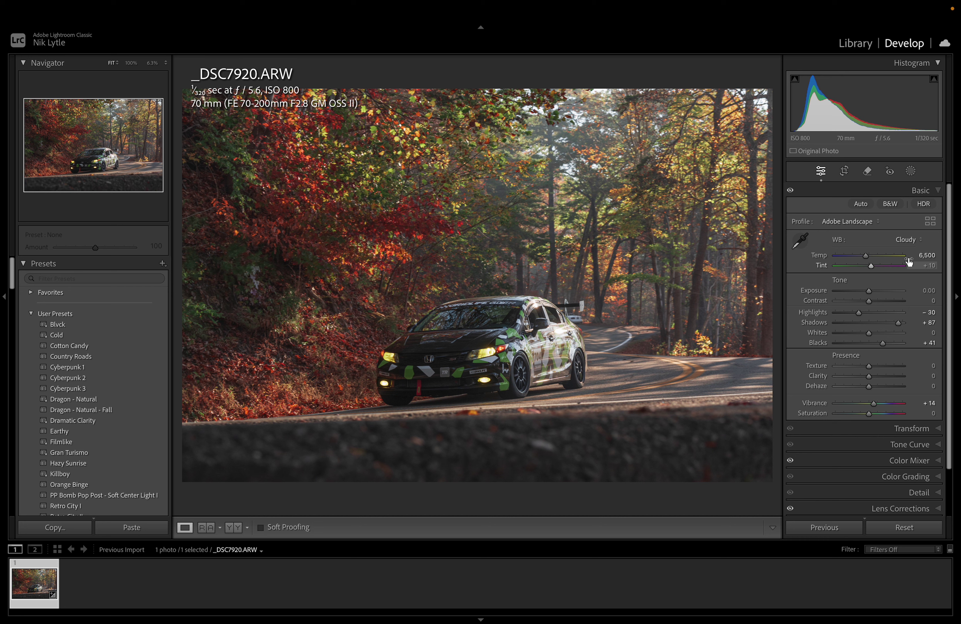
click(908, 240)
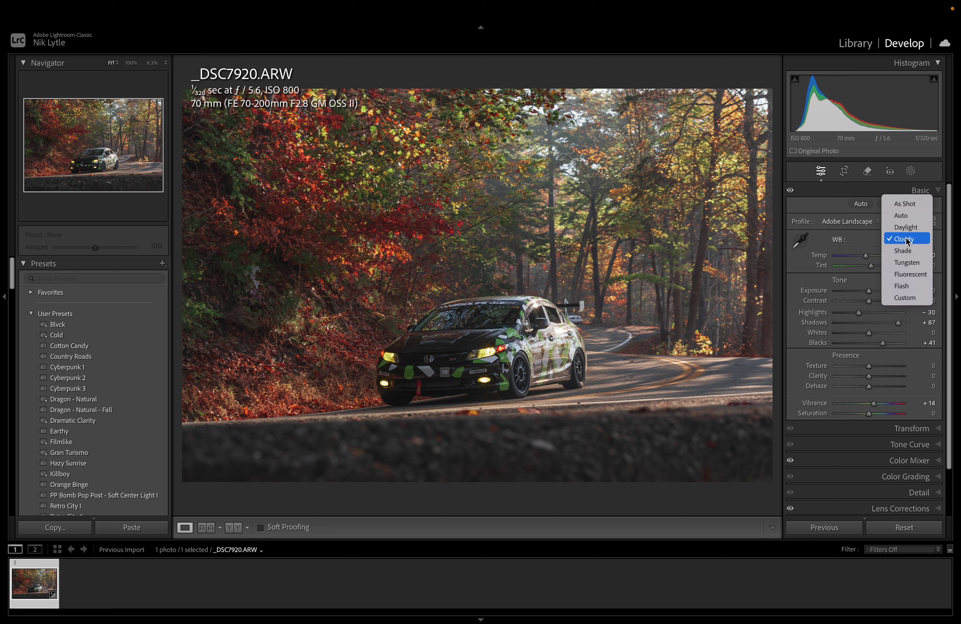
click(910, 205)
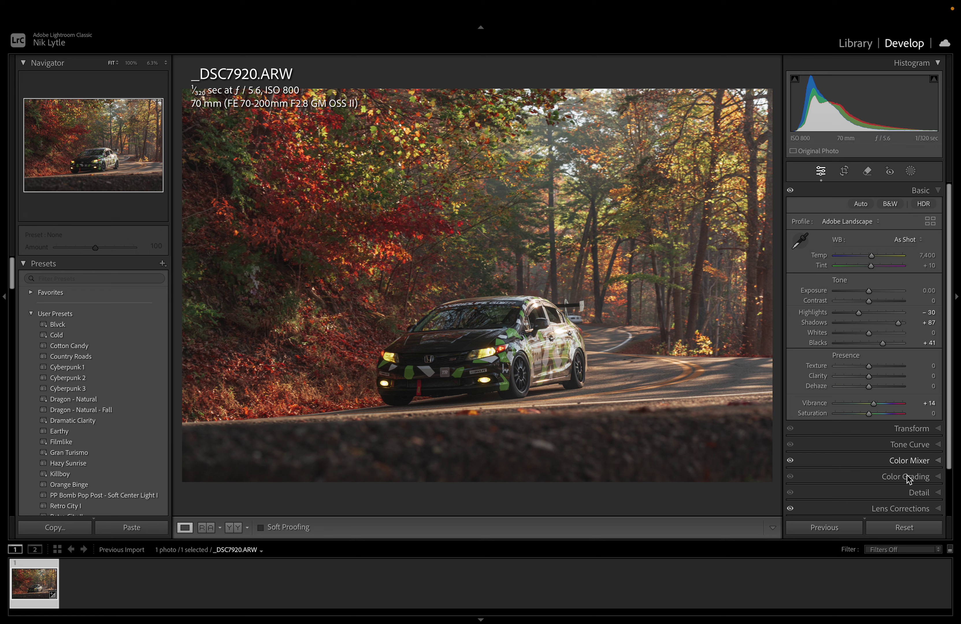
Step: Set the photo's exposure to +0.30 and its contrast to +1
scroll(911, 493, down, 3)
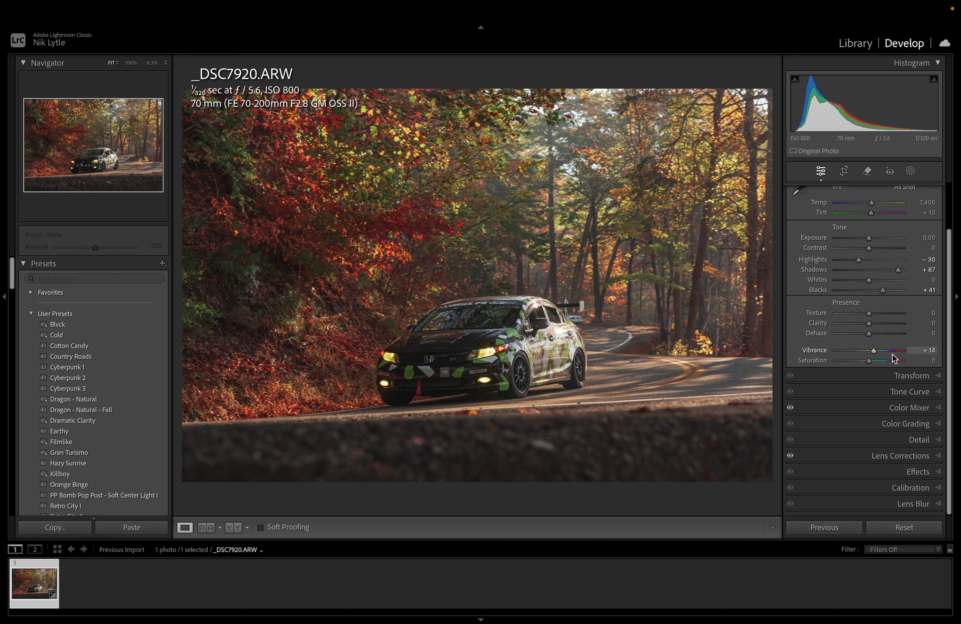
scroll(894, 357, up, 3)
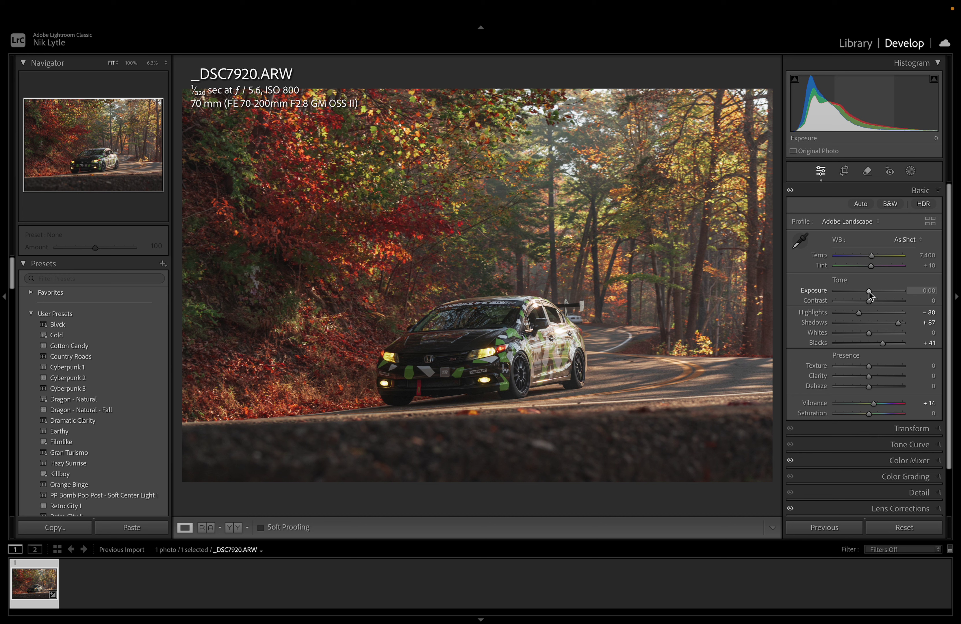
drag(869, 291, 870, 291)
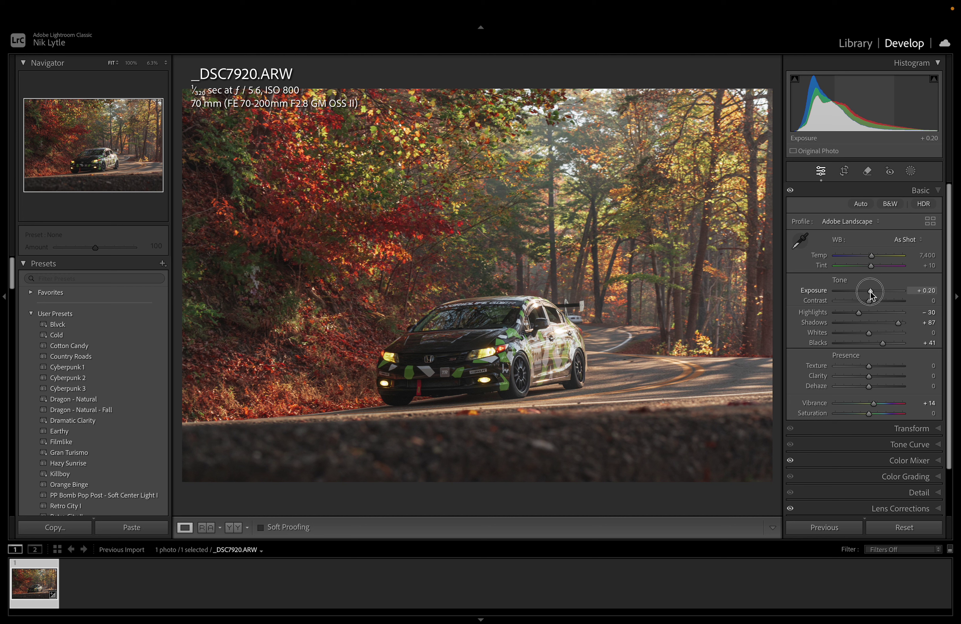
drag(870, 291, 872, 290)
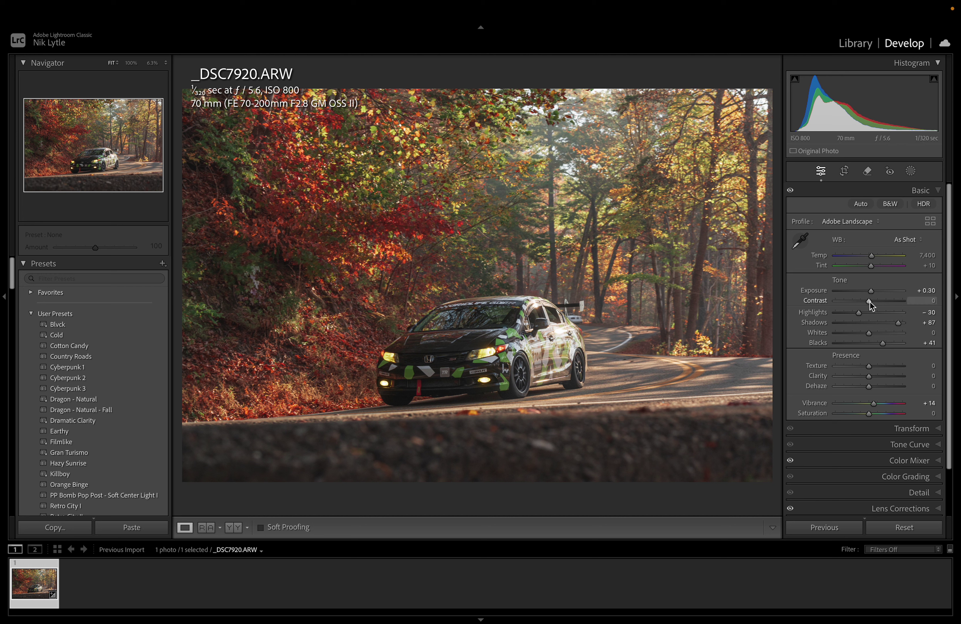
mouse_move(870, 302)
mouse_down()
mouse_move(883, 301)
mouse_move(862, 301)
mouse_move(870, 301)
mouse_up()
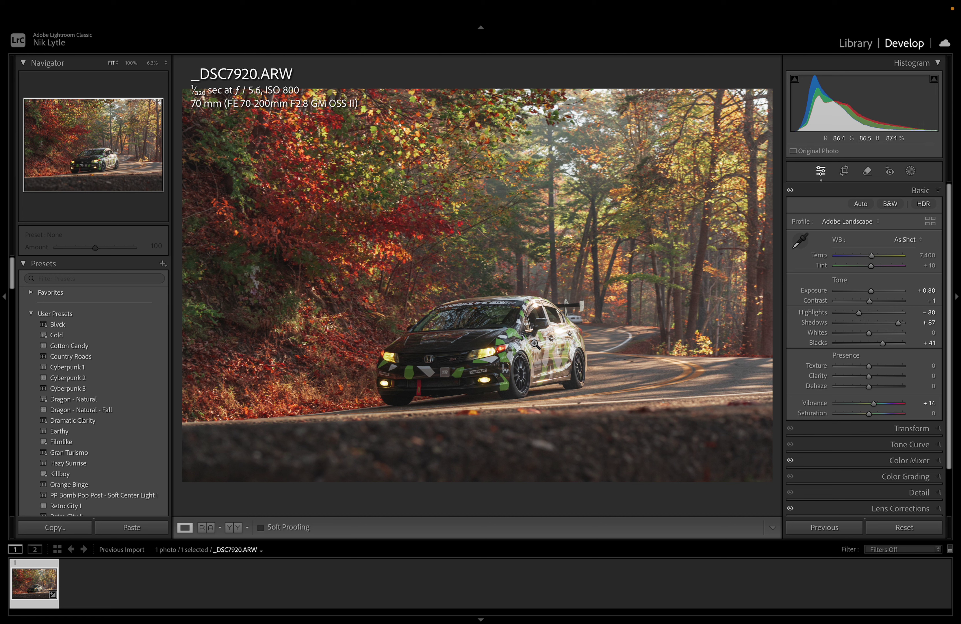
Step: Adjust the tone by setting highlights to -50, shadows to +60 and blacks to +10
drag(857, 314, 852, 315)
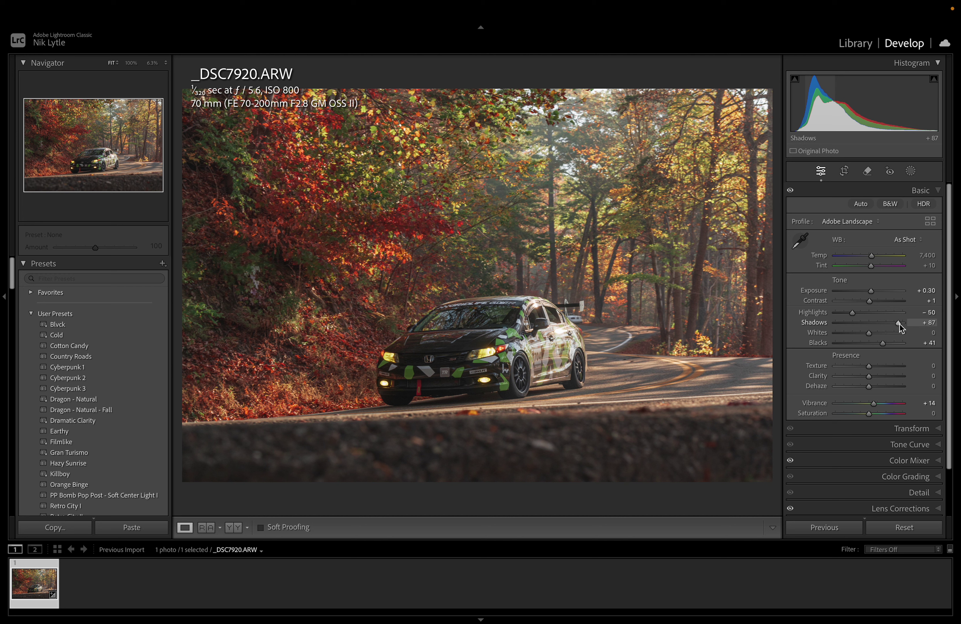
drag(899, 324, 890, 325)
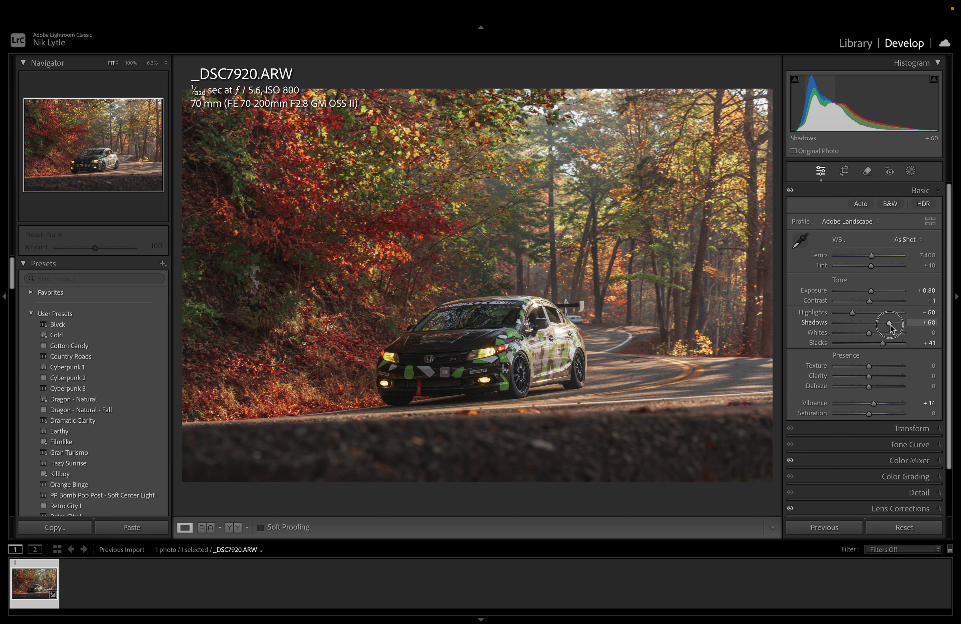
double_click(815, 342)
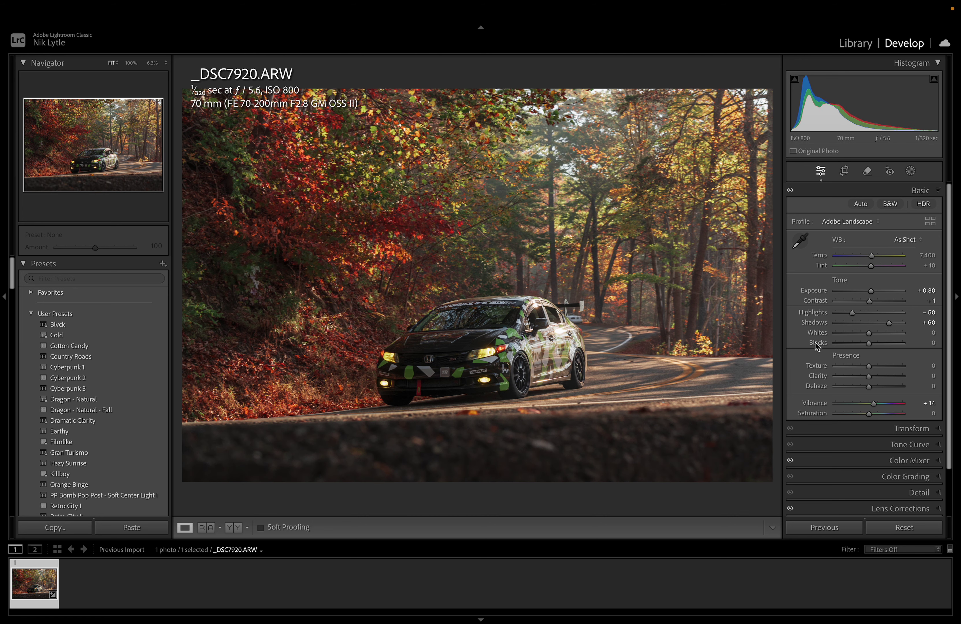
mouse_move(869, 343)
mouse_down()
mouse_move(868, 335)
mouse_move(851, 337)
mouse_move(868, 338)
mouse_up()
Step: Soften the photo by setting clarity to -25 and dehaze to -12
drag(868, 377, 890, 380)
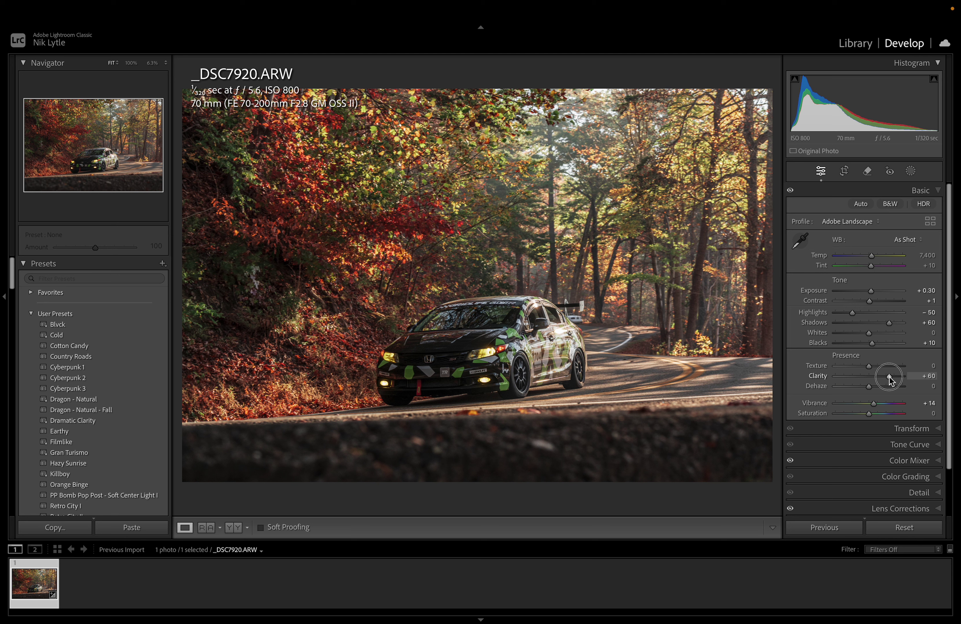
drag(891, 379, 861, 377)
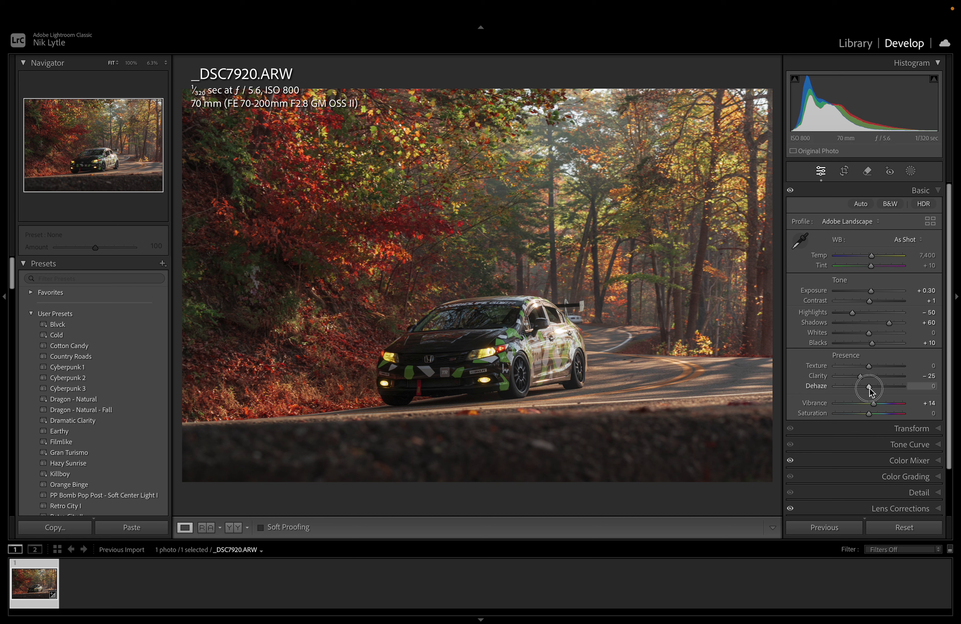
mouse_move(869, 389)
mouse_down()
mouse_move(878, 389)
mouse_move(865, 388)
mouse_up()
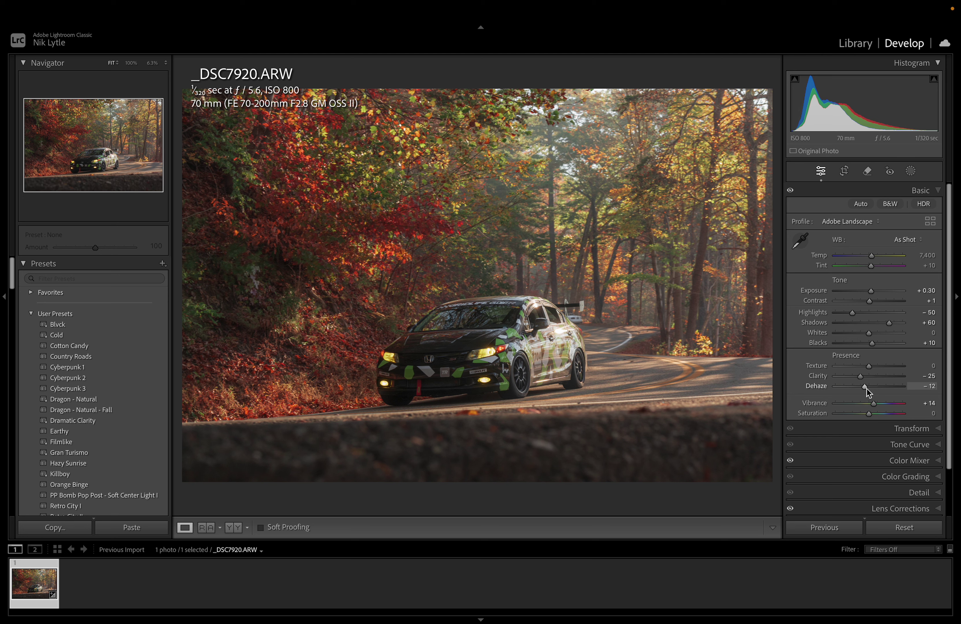
Step: Reset the vibrance, set the saturation to -5, and raise the vibrance slightly
double_click(812, 404)
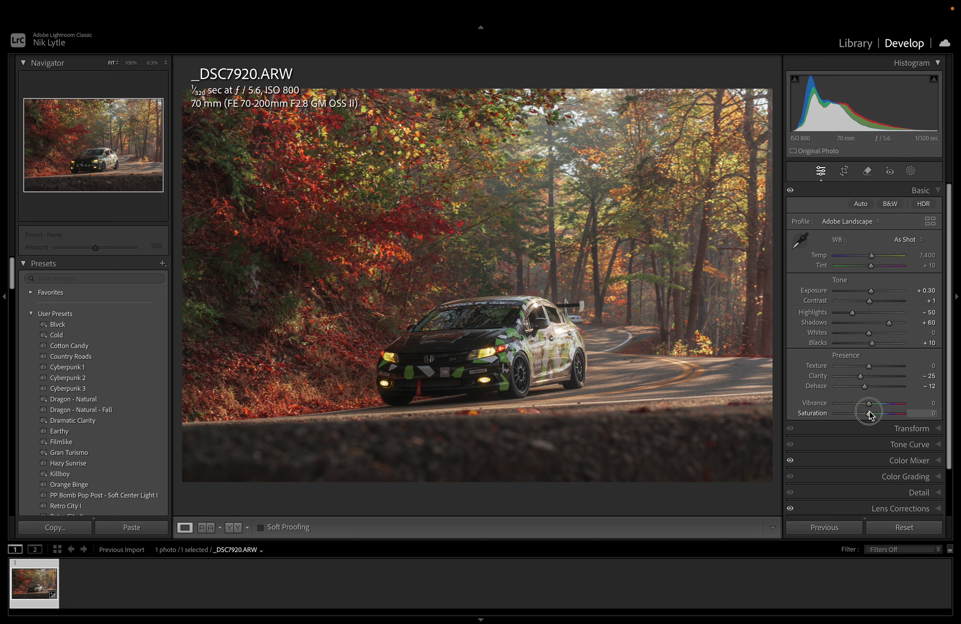
drag(869, 413, 867, 412)
click(869, 404)
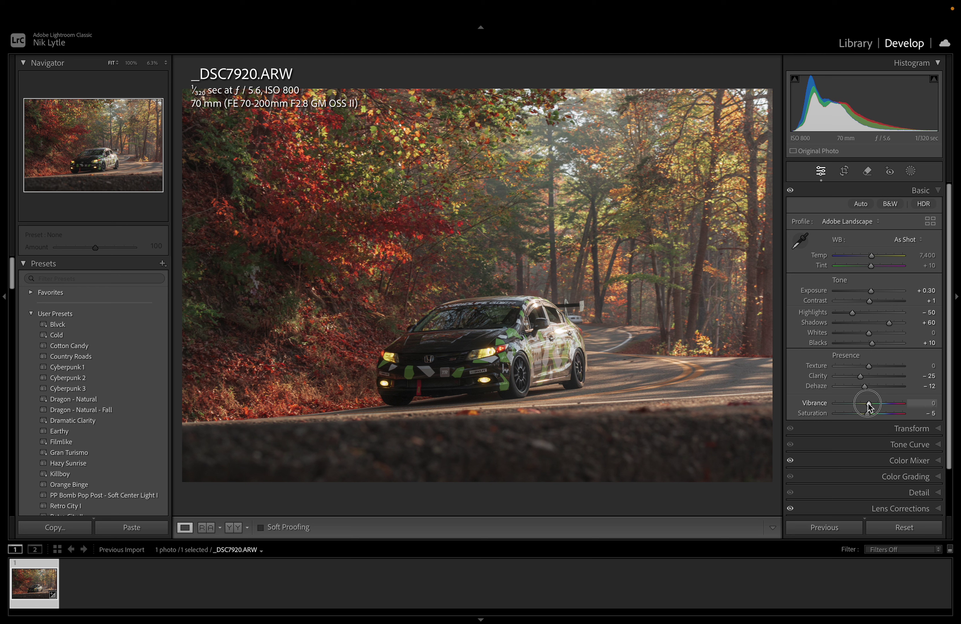
drag(868, 405, 870, 405)
Step: Shape a gentle S on the point tone curve with points at input 63, output 59 and input 188, output 196
click(917, 428)
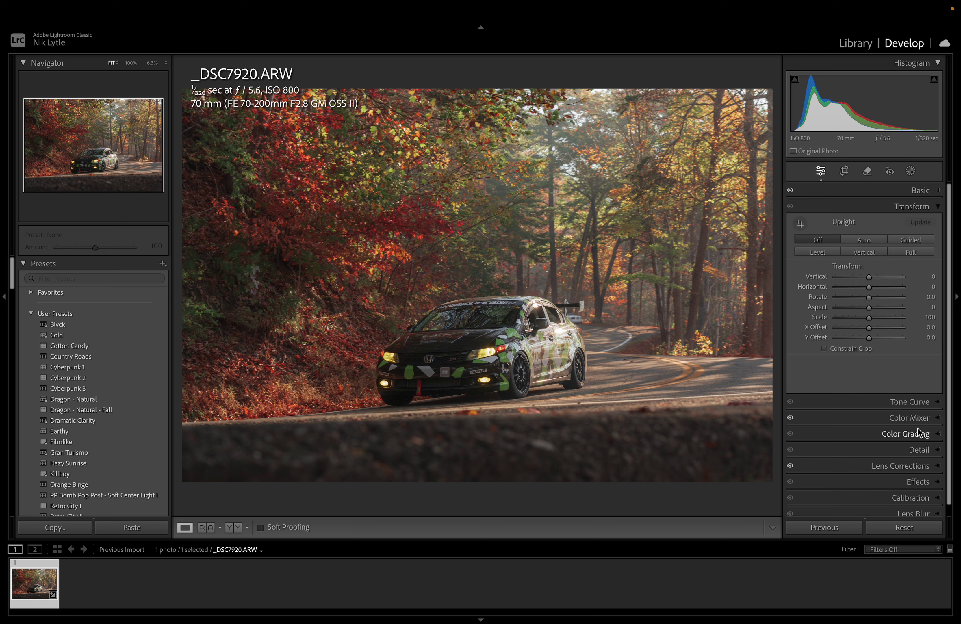
click(913, 403)
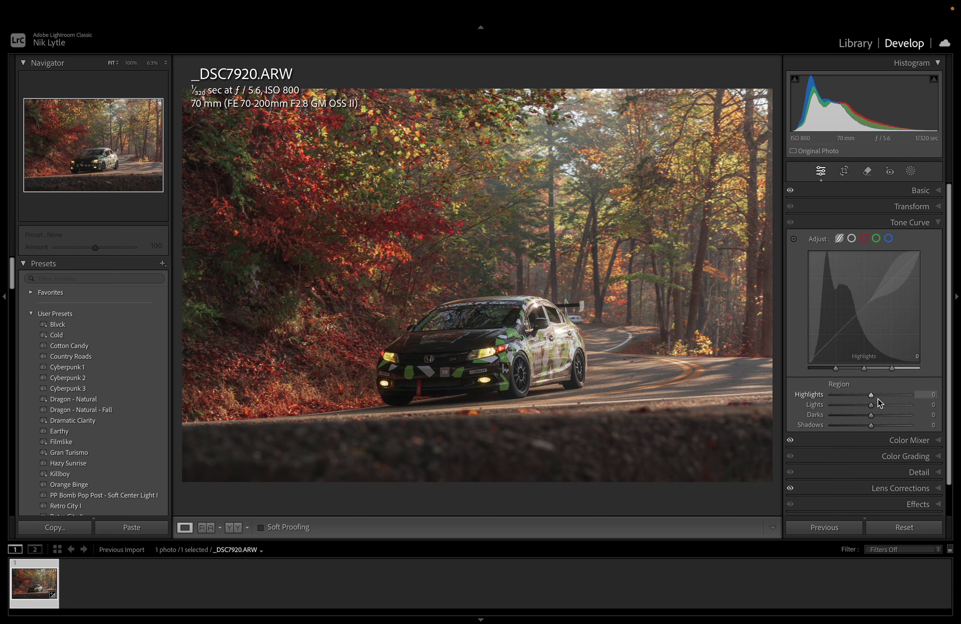
click(852, 241)
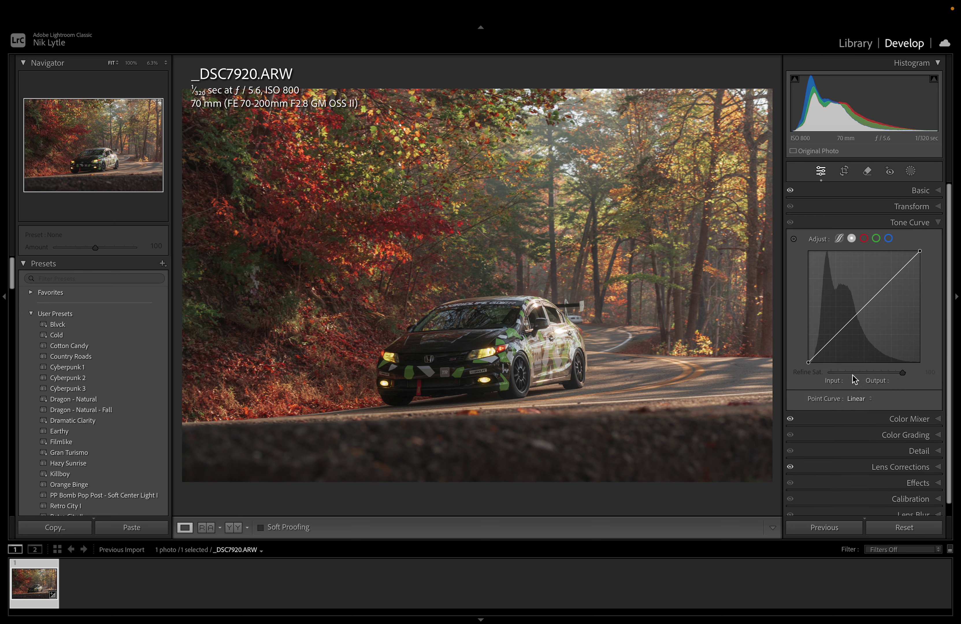
drag(836, 335, 836, 338)
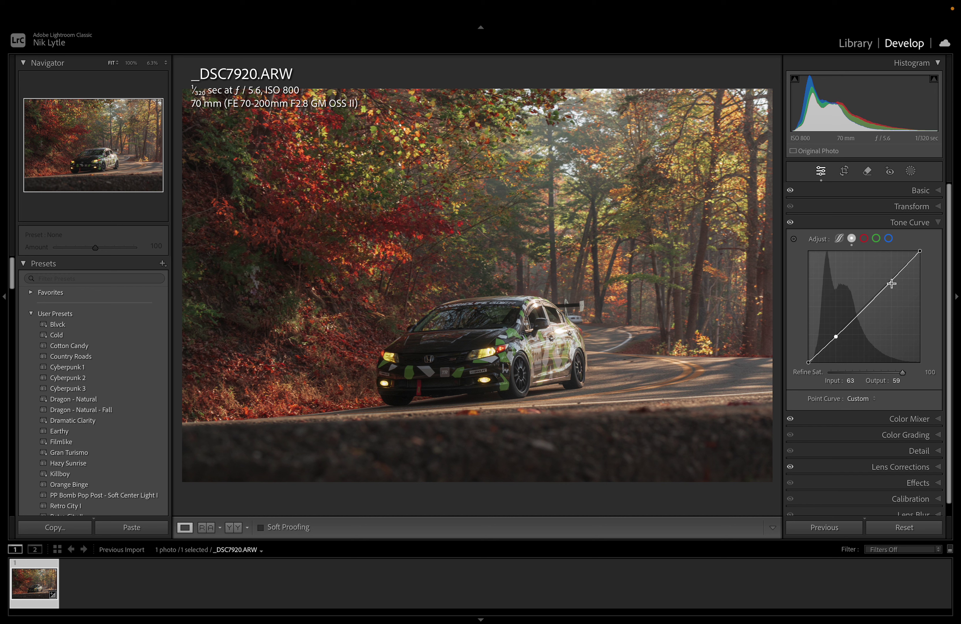
drag(890, 281, 892, 276)
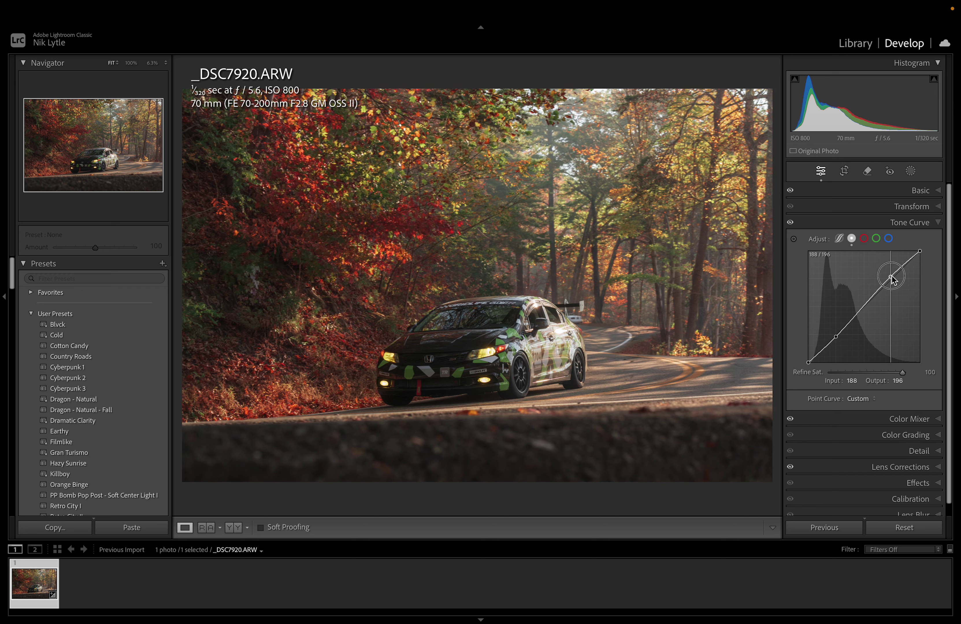
Step: Add a midtone point at input 128 on the point curve and adjust its output value
click(865, 305)
drag(864, 307, 865, 310)
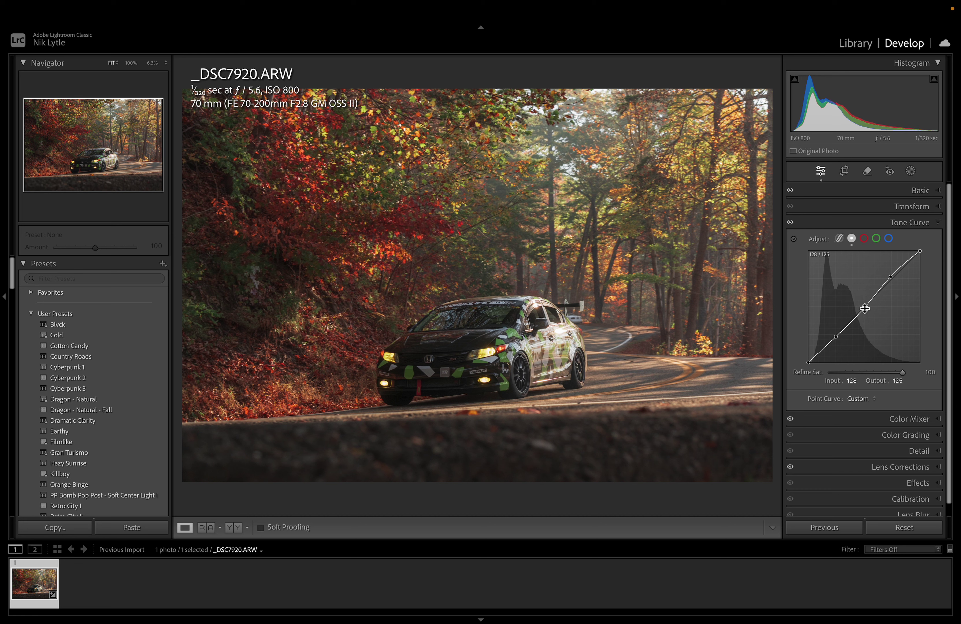
click(897, 380)
text(12)
key(Return)
Step: Place the point curve's black point at input 2, output 0, and switch to the parametric curve
drag(809, 364, 808, 360)
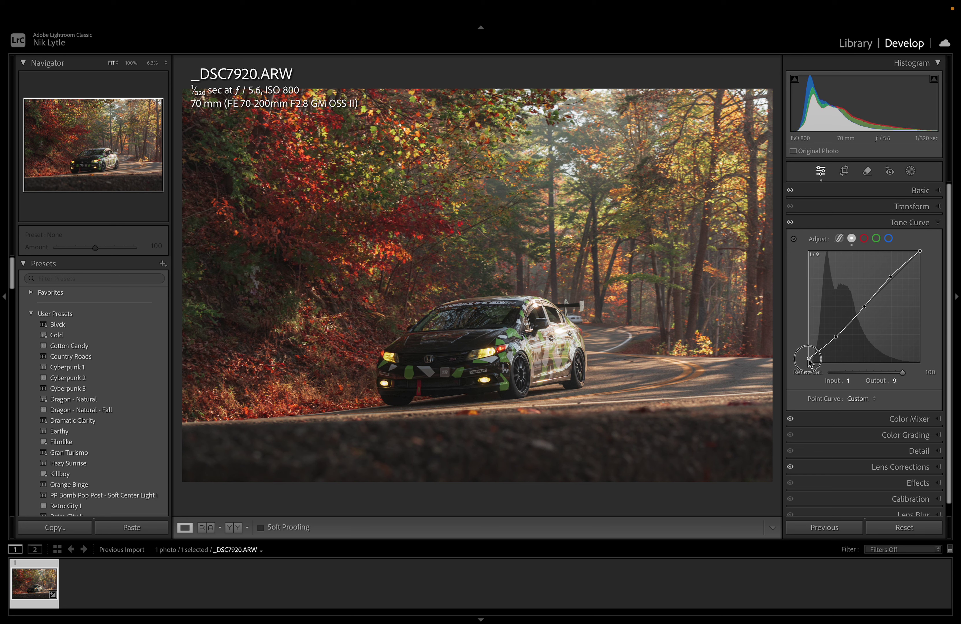
drag(809, 361, 809, 369)
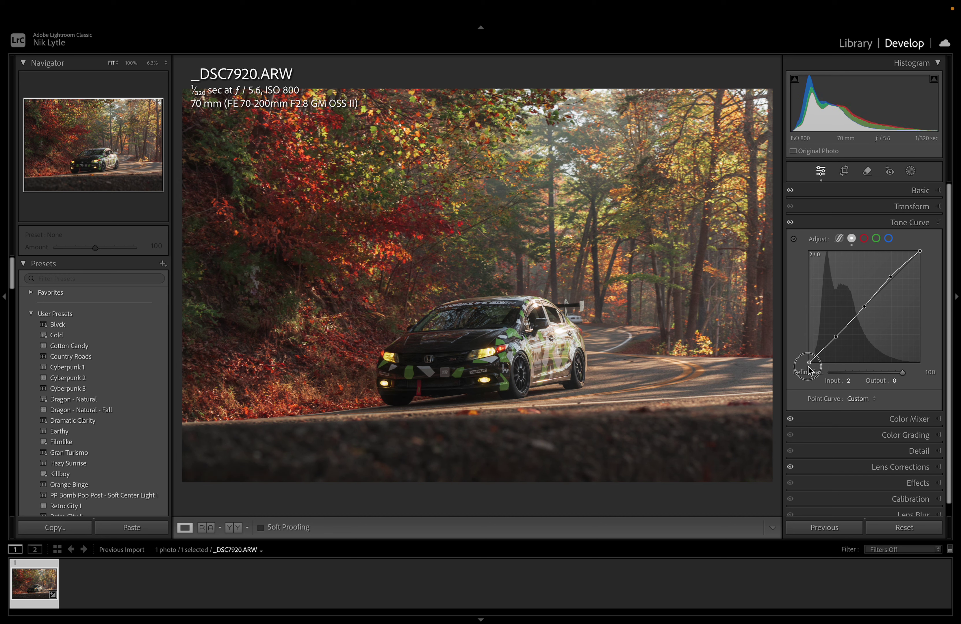
click(839, 239)
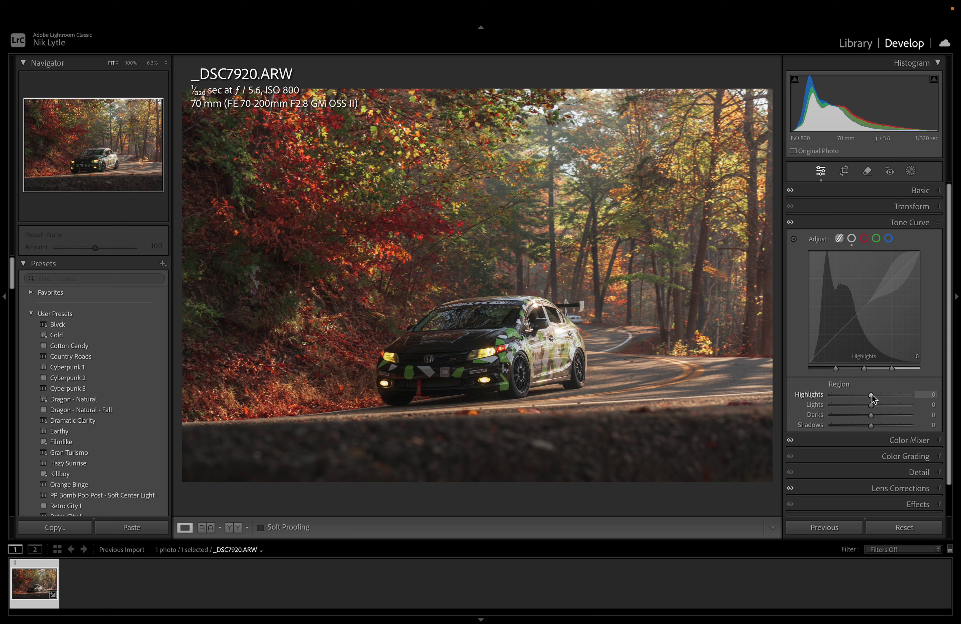
Step: Set the parametric curve regions to highlights +7, lights -6, darks +4 and shadows -7
mouse_move(871, 394)
mouse_down()
mouse_move(861, 397)
mouse_move(878, 400)
mouse_move(852, 401)
mouse_move(888, 405)
mouse_move(858, 406)
mouse_move(870, 407)
mouse_up()
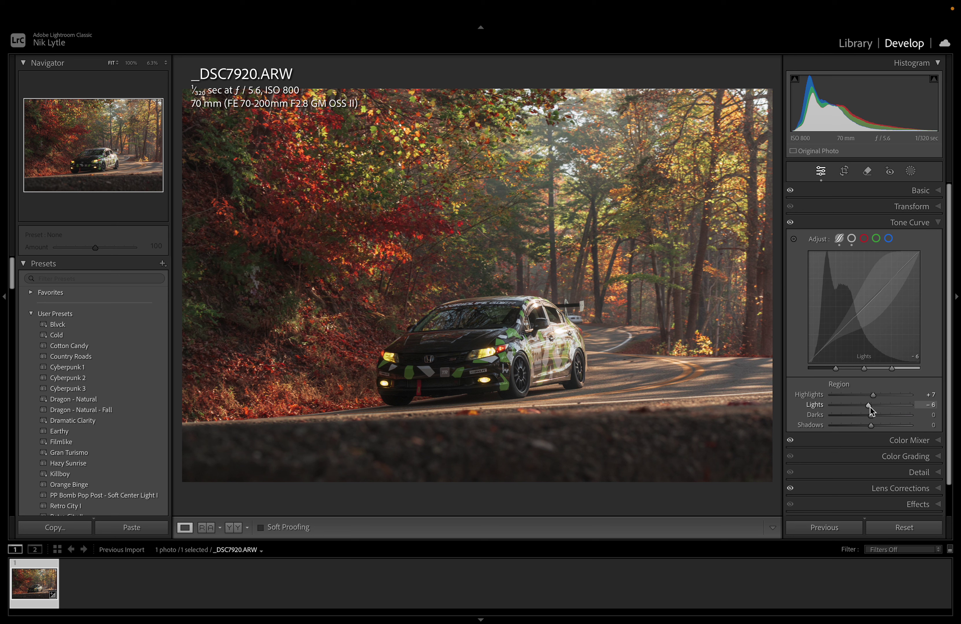
mouse_move(871, 414)
mouse_down()
mouse_move(879, 415)
mouse_move(868, 425)
mouse_up()
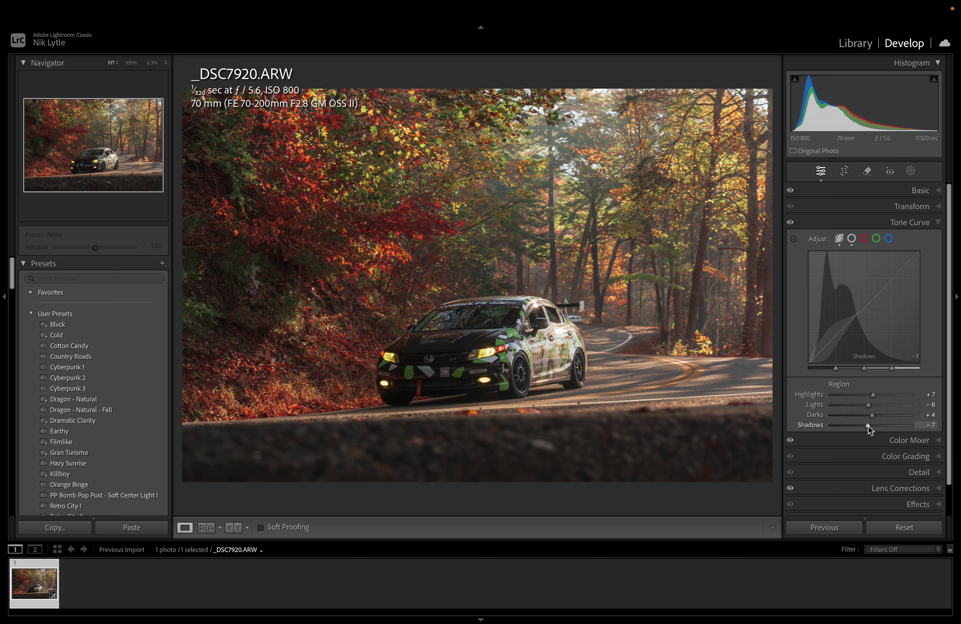
Step: Sample the green of the car's livery with Point Color and set its saturation shift to 6 and luminance shift to 5
click(906, 441)
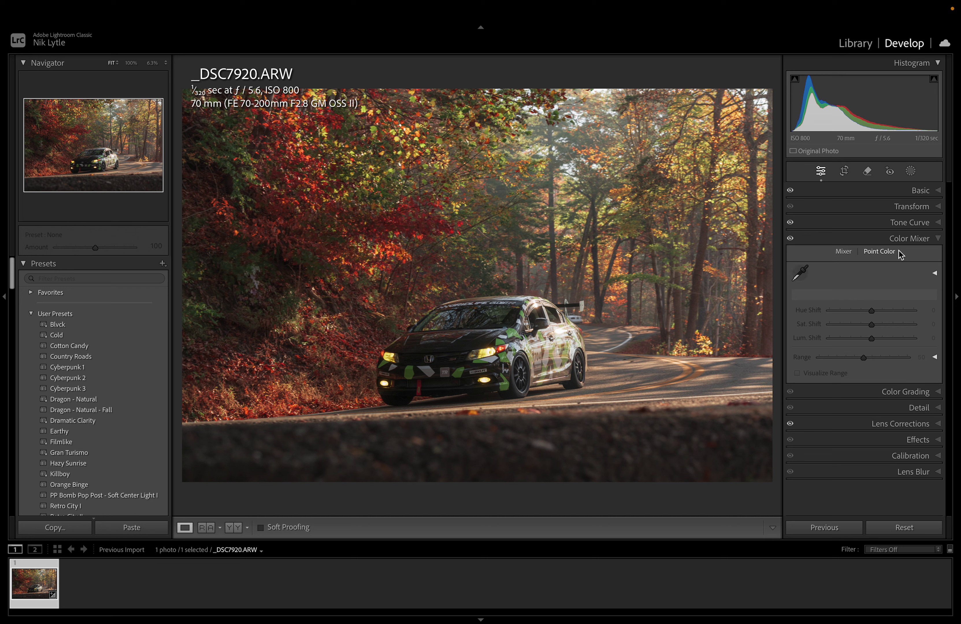
click(804, 278)
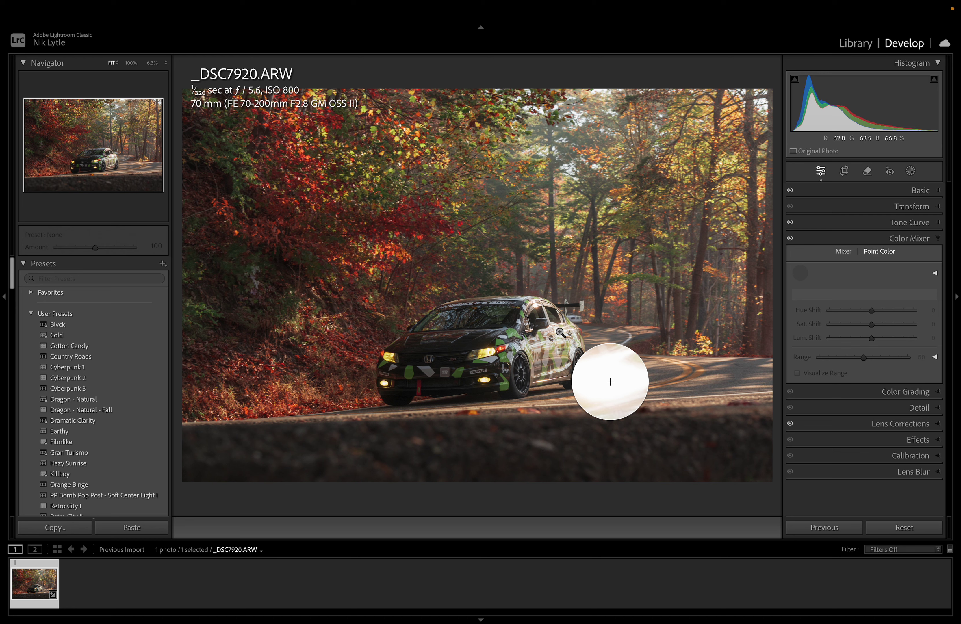
key(backslash)
key(backslash)
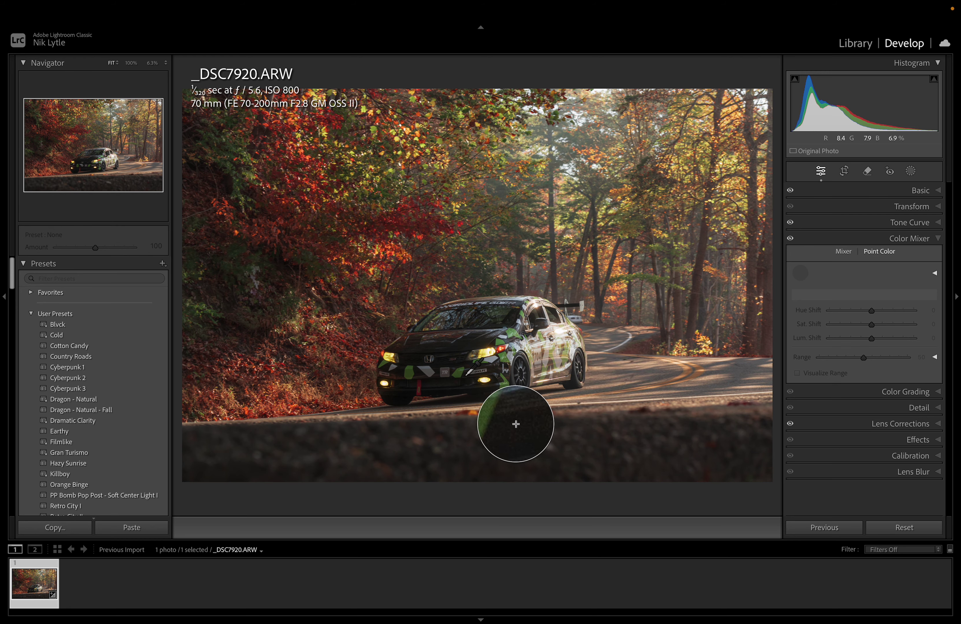
click(459, 377)
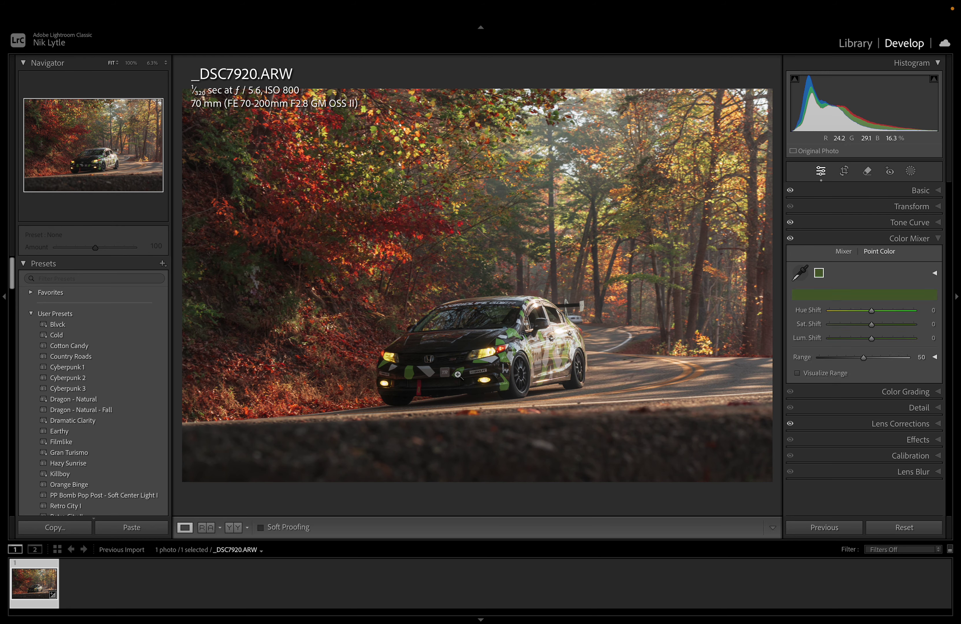
drag(871, 324, 874, 326)
click(871, 339)
drag(872, 338, 874, 340)
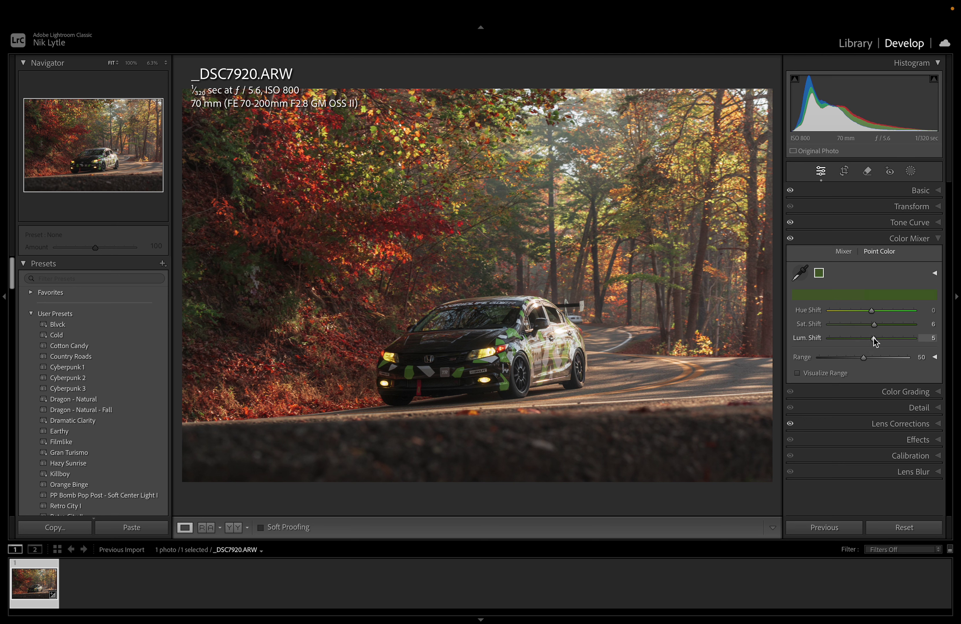
Step: Sample the red foliage as a second point color and set its saturation shift to 6 and luminance shift to 4
click(800, 273)
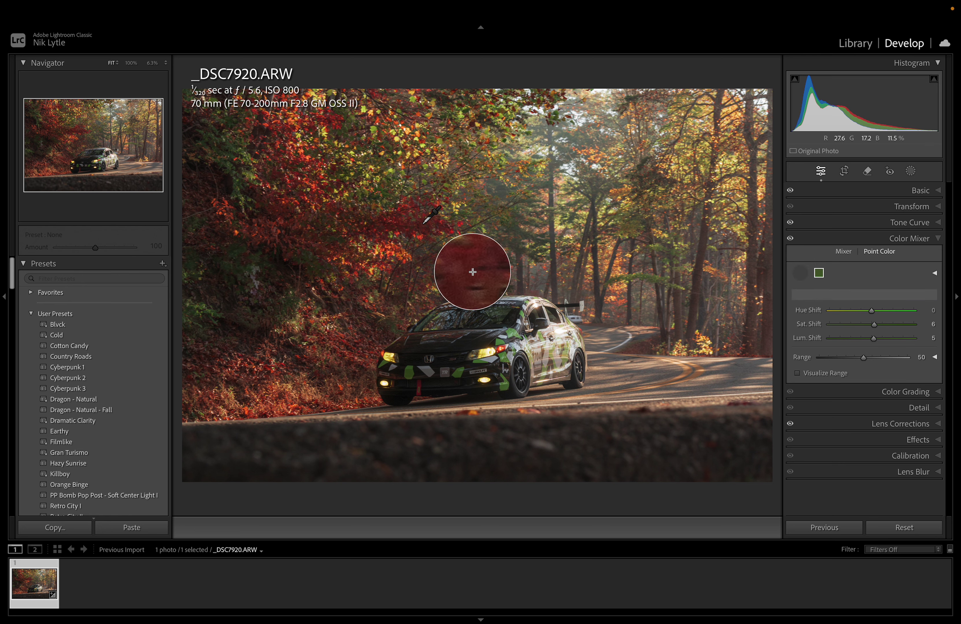
click(475, 266)
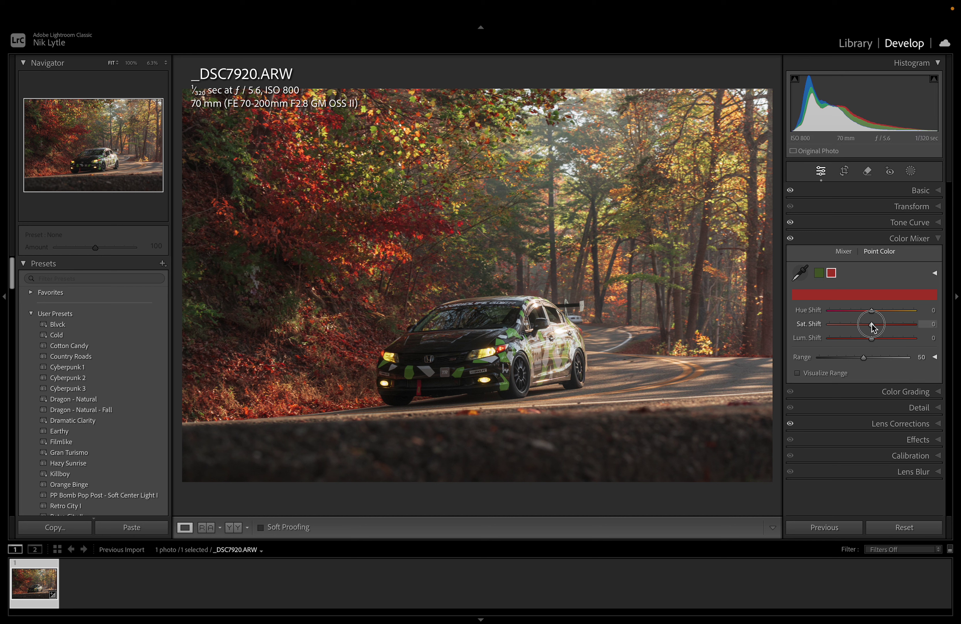
drag(872, 324, 874, 325)
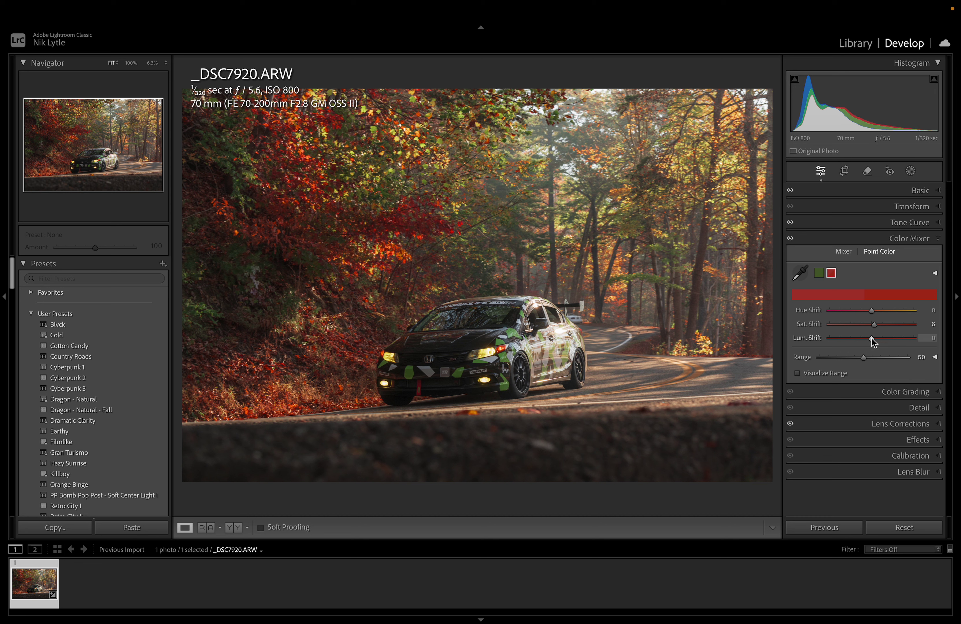
drag(871, 338, 874, 342)
Step: Sample the yellow leaves as a third point color with hue shift 0, saturation shift 7 and luminance shift 2
click(800, 274)
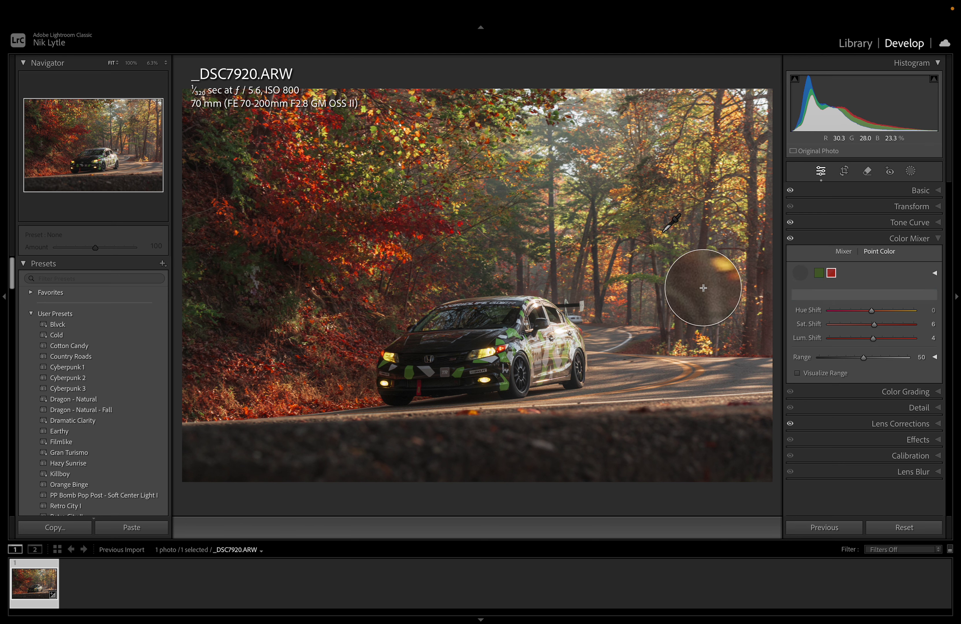
click(737, 193)
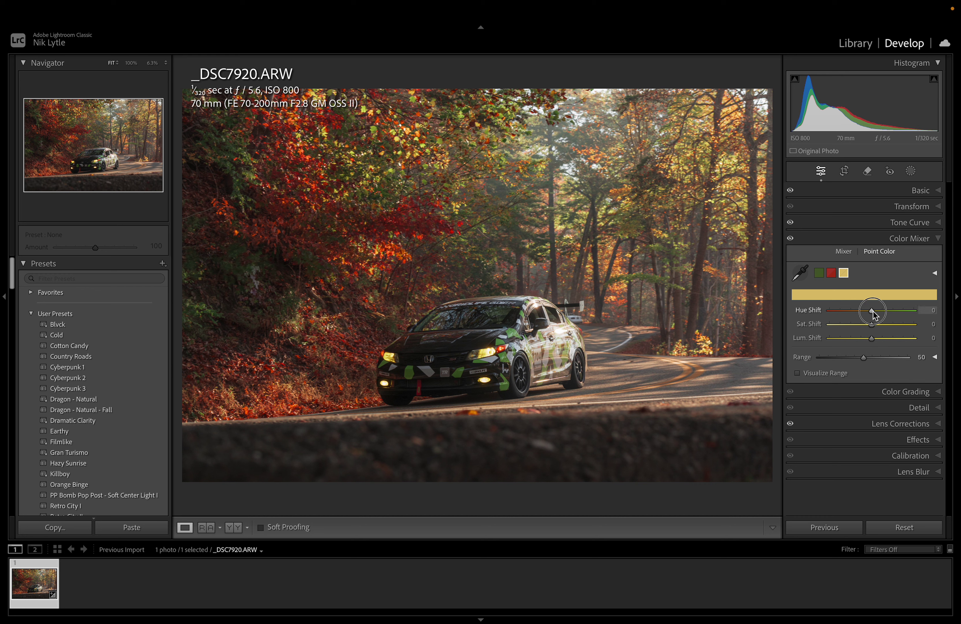
drag(873, 312, 873, 344)
double_click(808, 310)
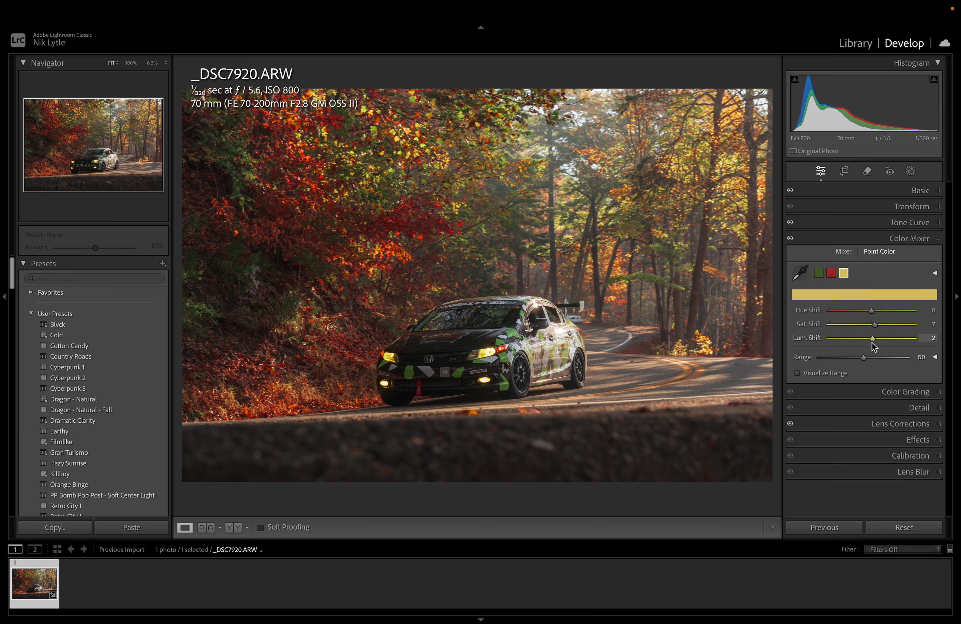
Step: Color grade the shadows with hue 220, saturation 5 and luminance -9, compare the grading on and off, and set blending to 100
click(893, 392)
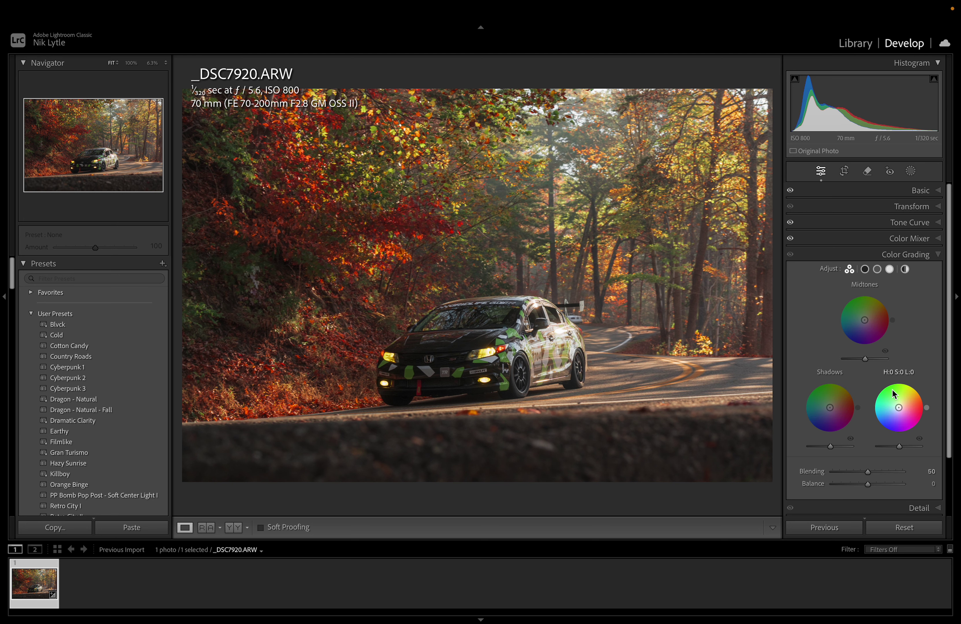
click(864, 270)
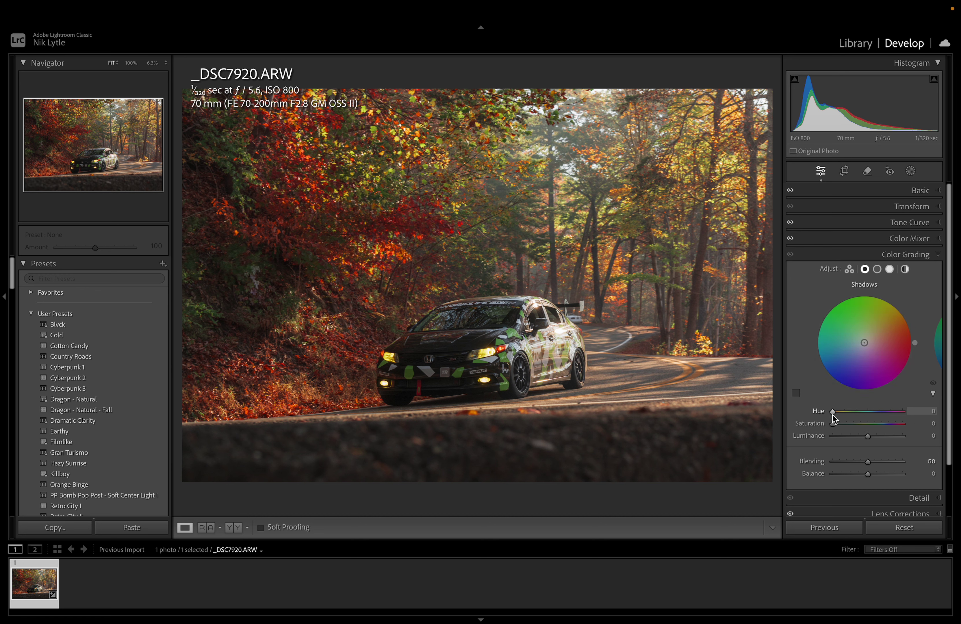
click(927, 411)
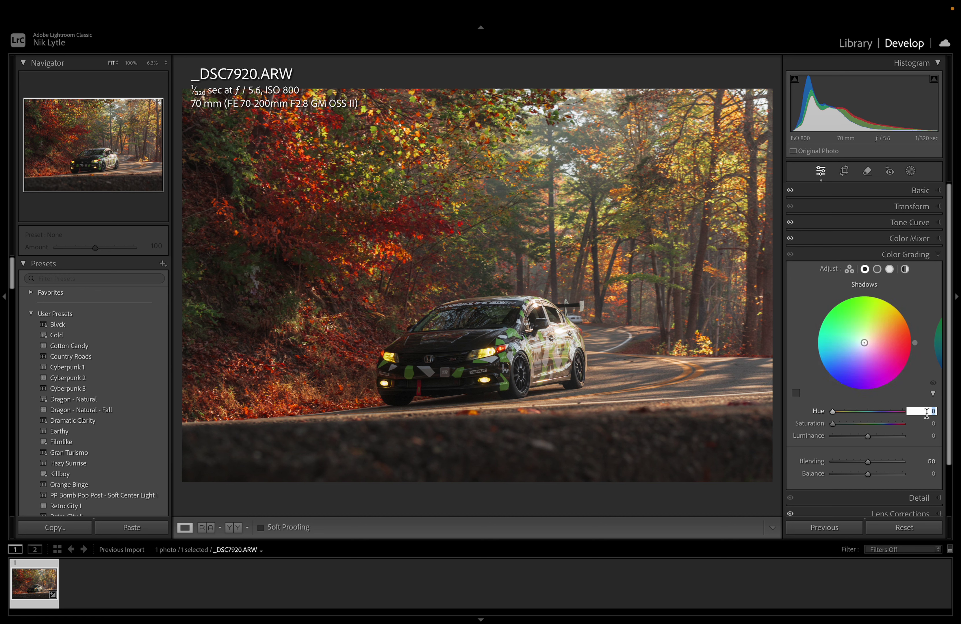
text(220)
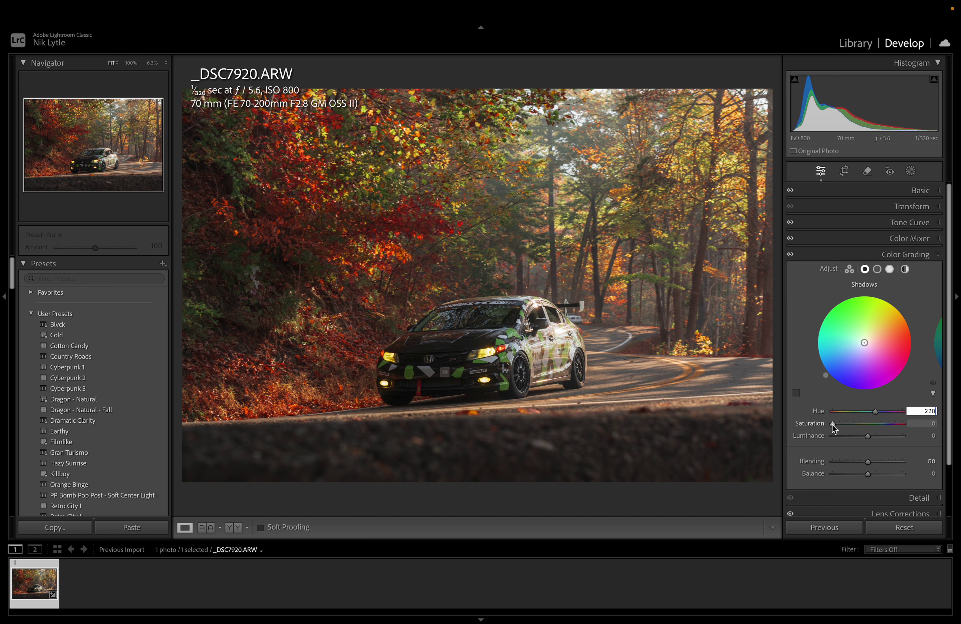
drag(833, 424, 835, 425)
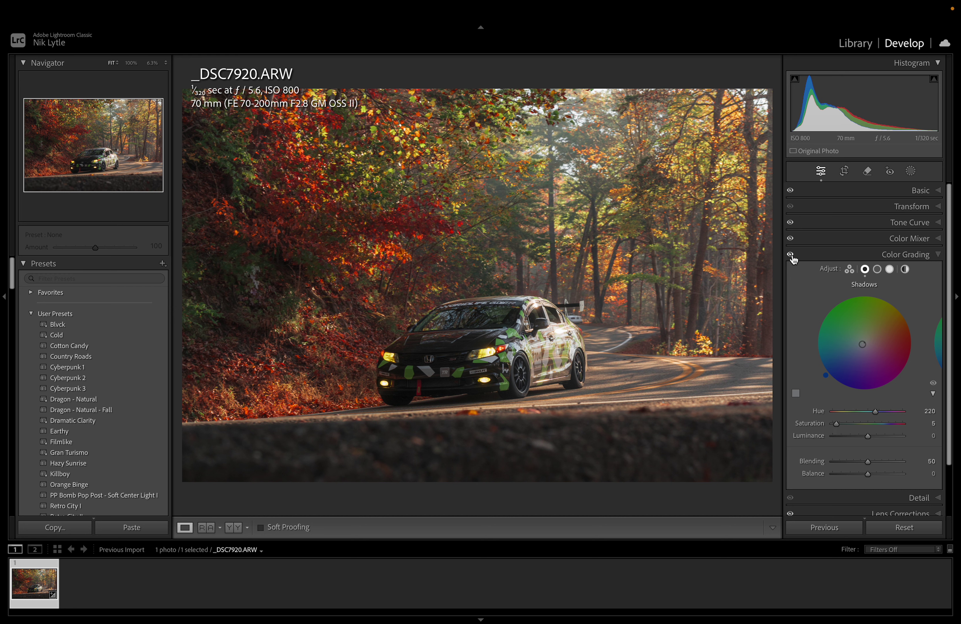
click(791, 255)
click(792, 255)
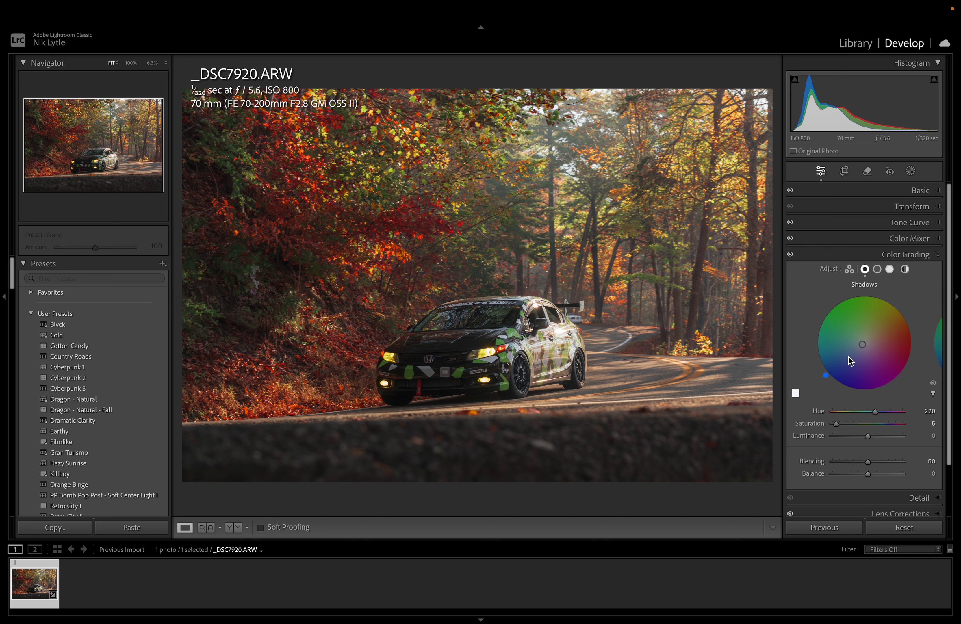
drag(867, 438, 907, 468)
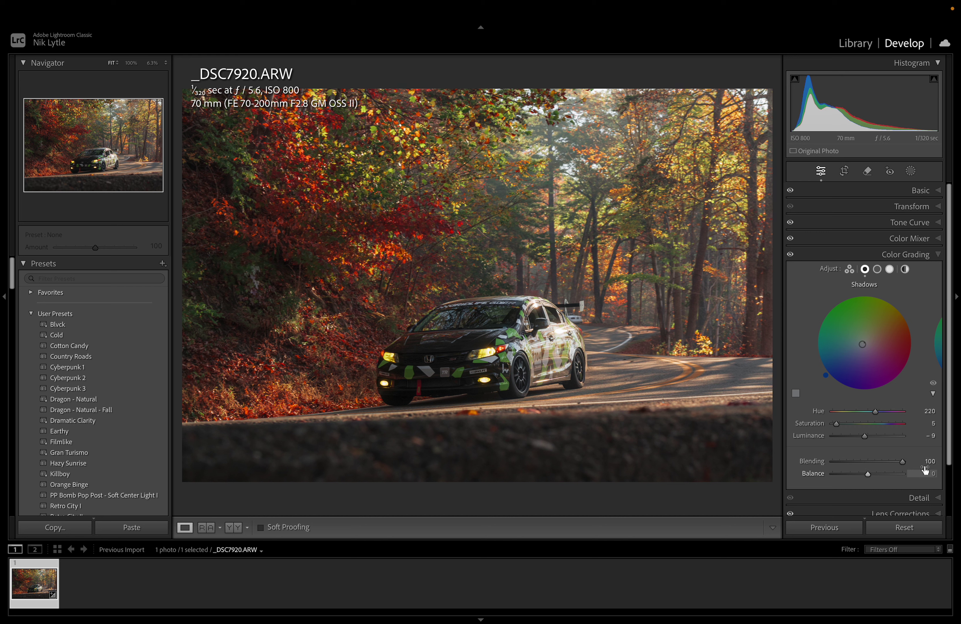
Step: Set the midtones grading luminance to -12 and grade the highlights with luminance +22, hue 45 and a slight saturation
click(877, 274)
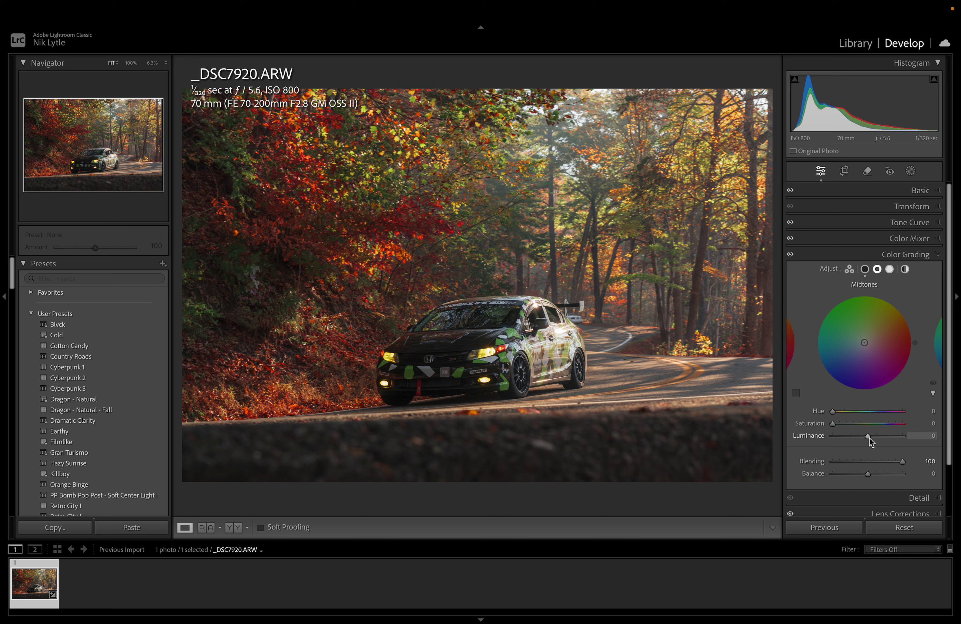
mouse_move(868, 437)
mouse_down()
mouse_move(853, 437)
mouse_move(882, 437)
mouse_move(864, 439)
mouse_up()
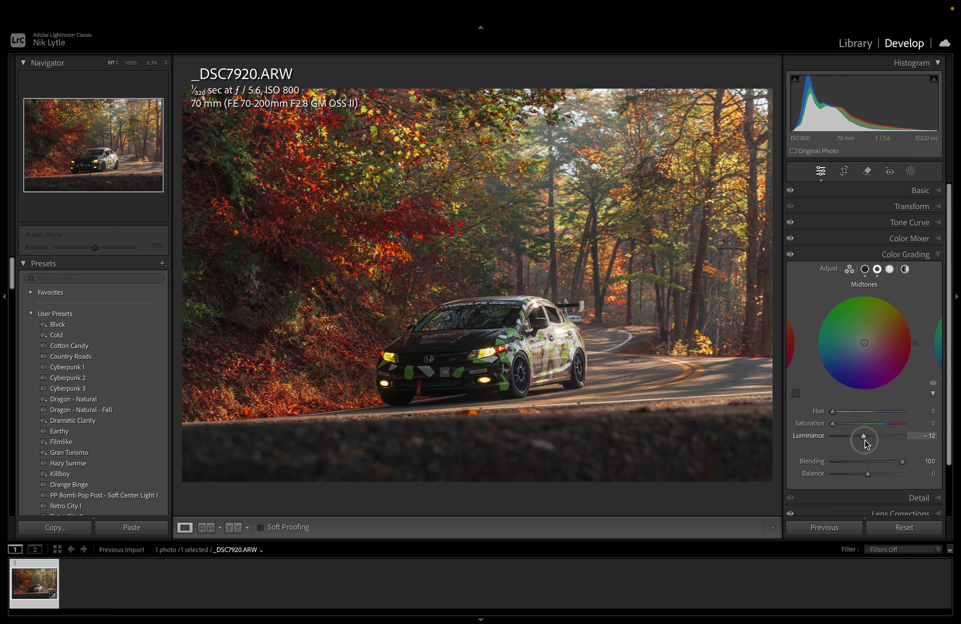
click(891, 269)
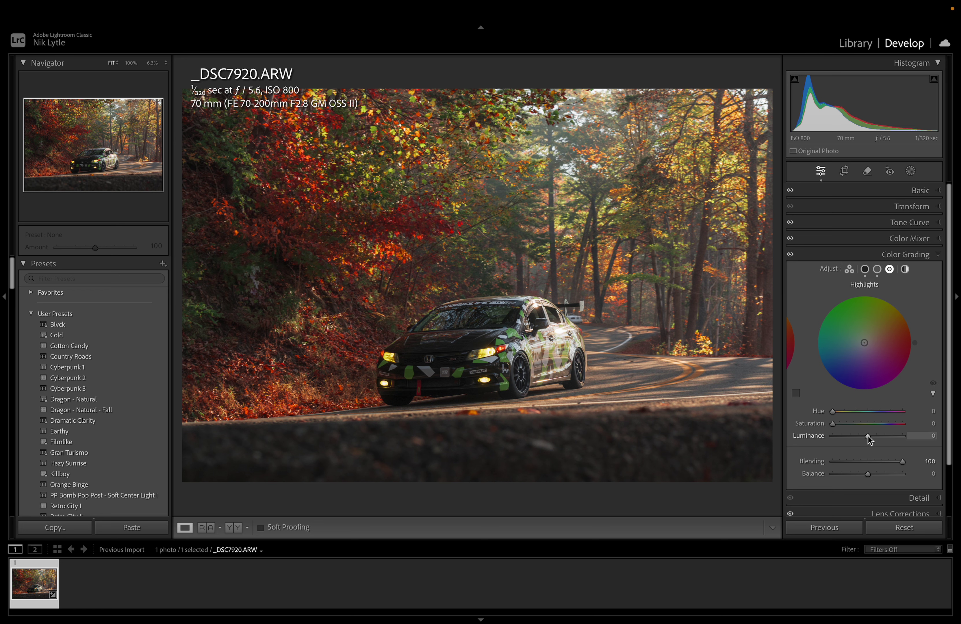
mouse_move(868, 436)
mouse_down()
mouse_move(850, 437)
mouse_move(876, 440)
mouse_up()
click(932, 411)
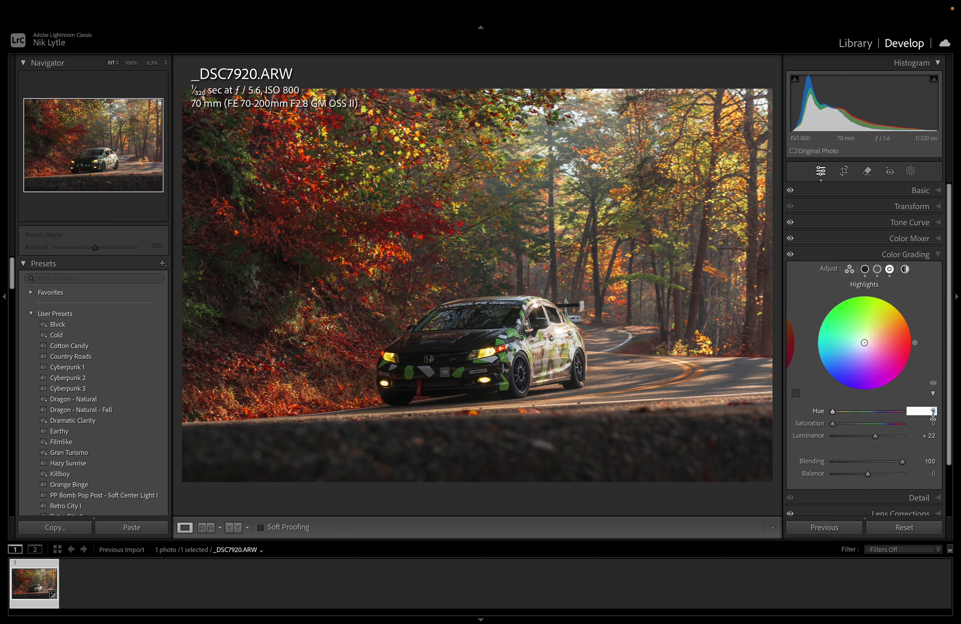
text(45)
click(833, 425)
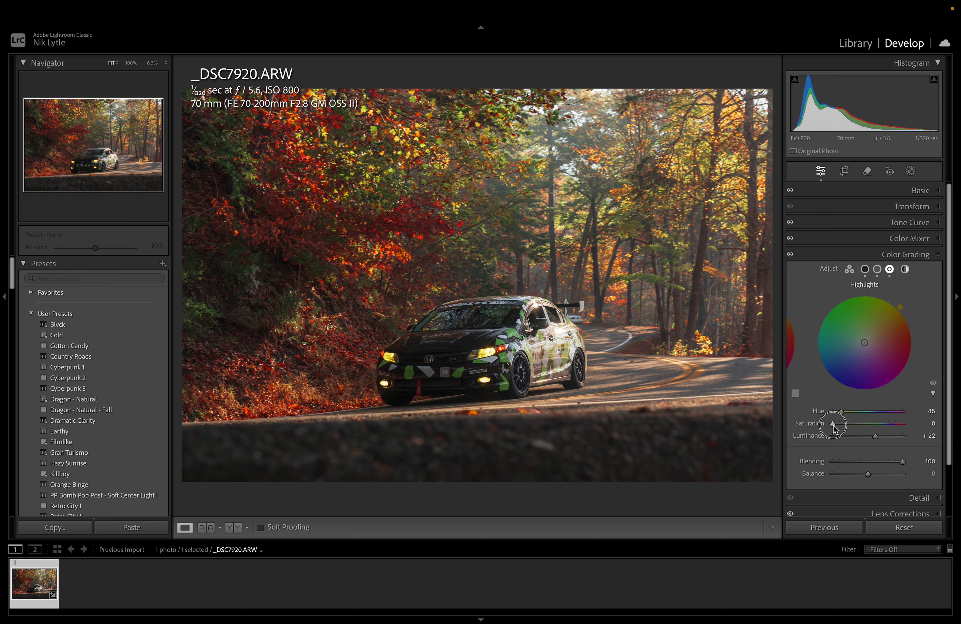
drag(833, 425, 835, 425)
Step: Set the sharpening masking to 72 using the mask preview and the amount to 50, and check the car's detail at up to 300%
click(921, 502)
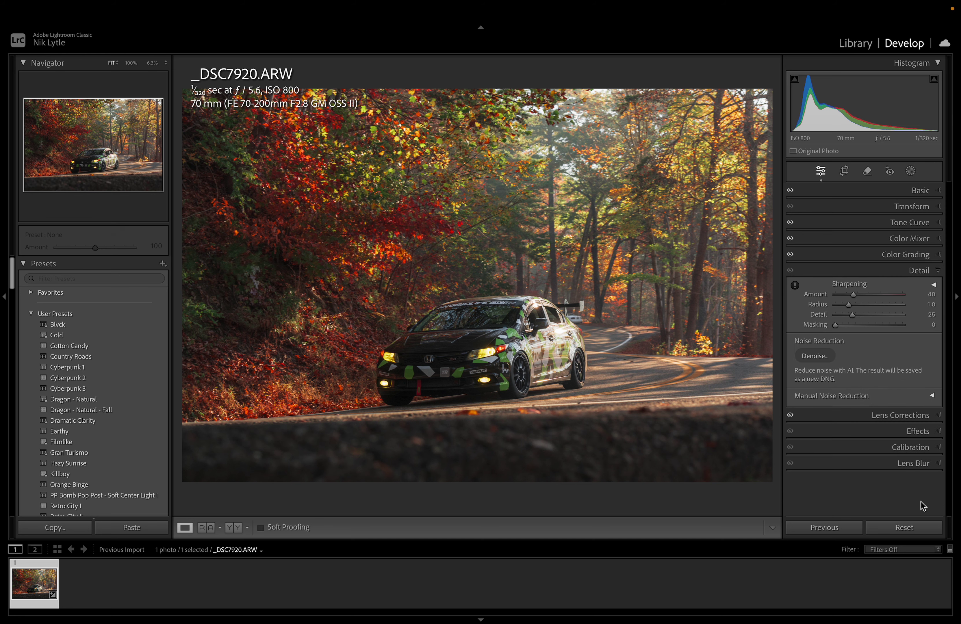
click(836, 325)
key(alt)
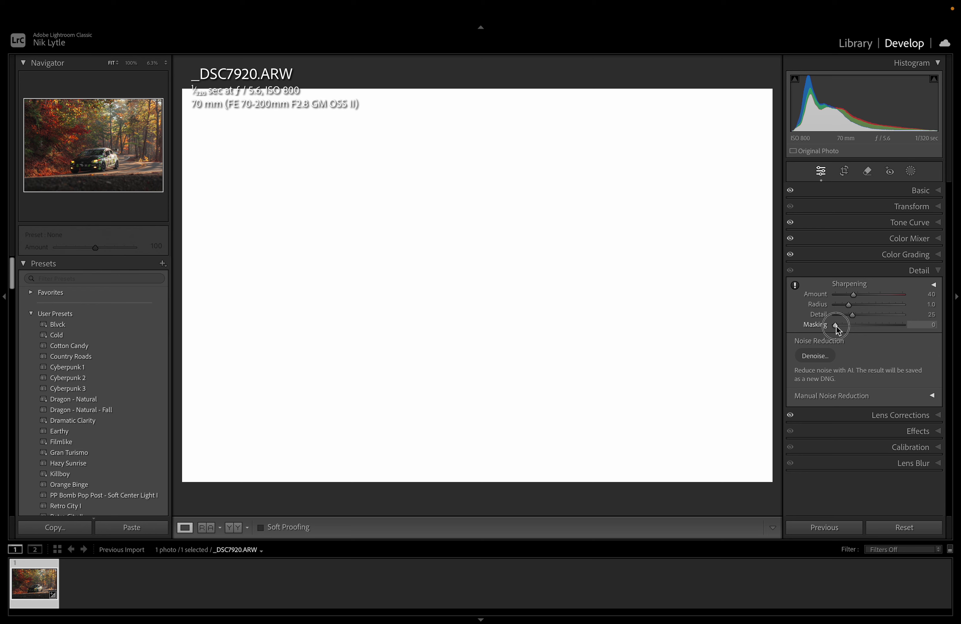
drag(836, 325, 884, 326)
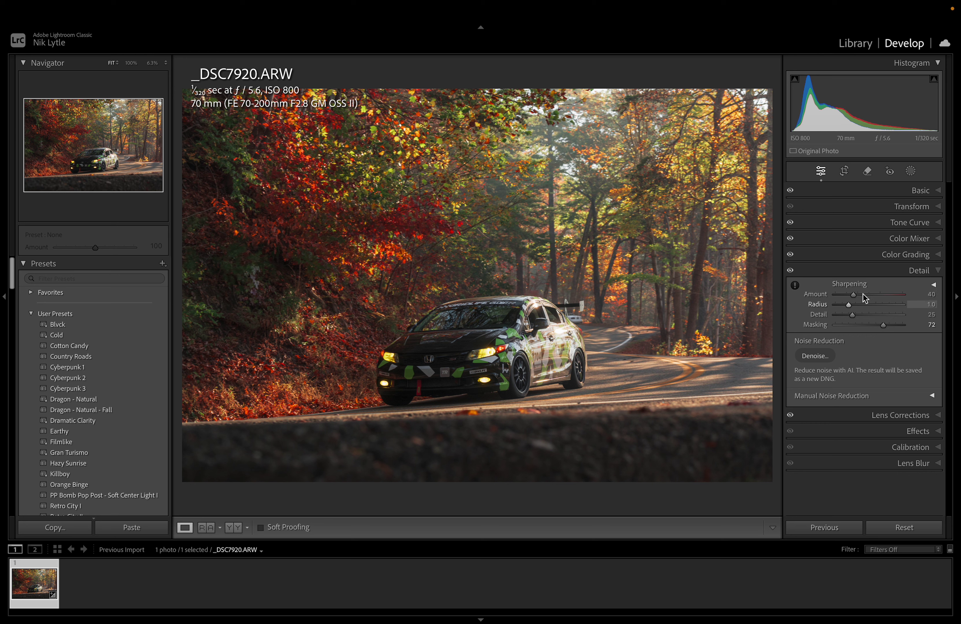
drag(854, 294, 859, 295)
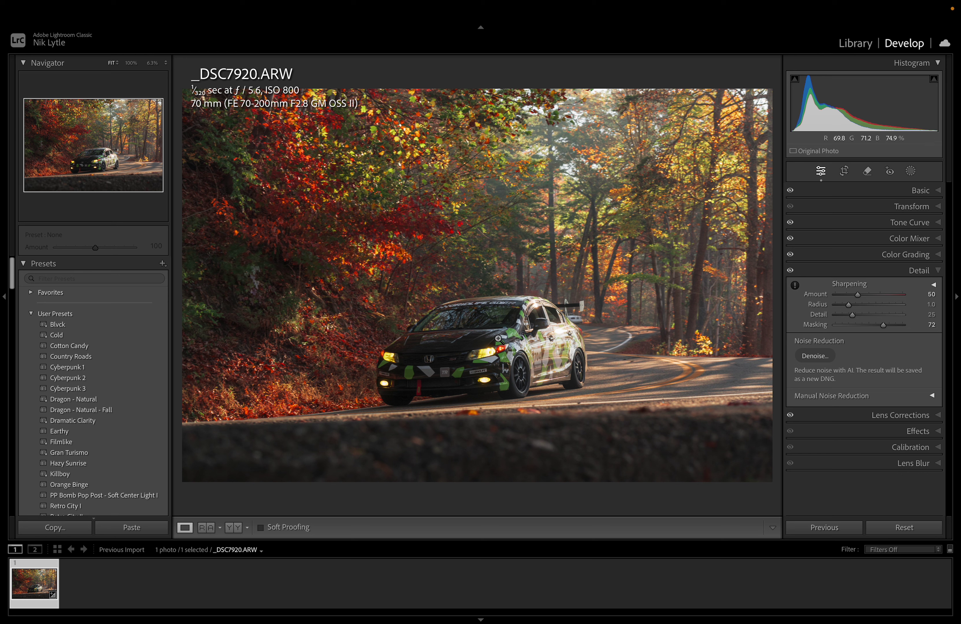
click(457, 339)
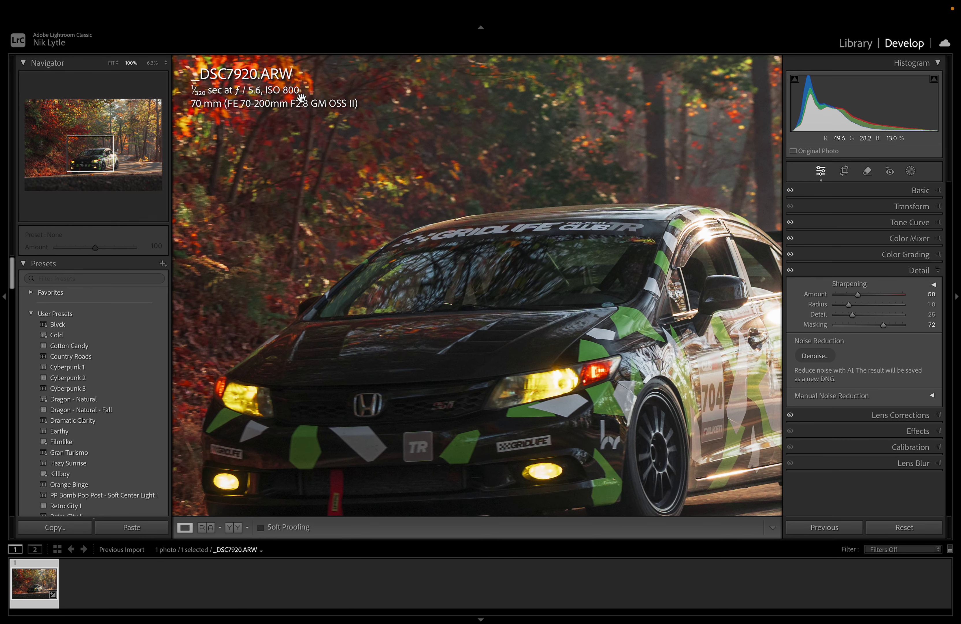
click(156, 63)
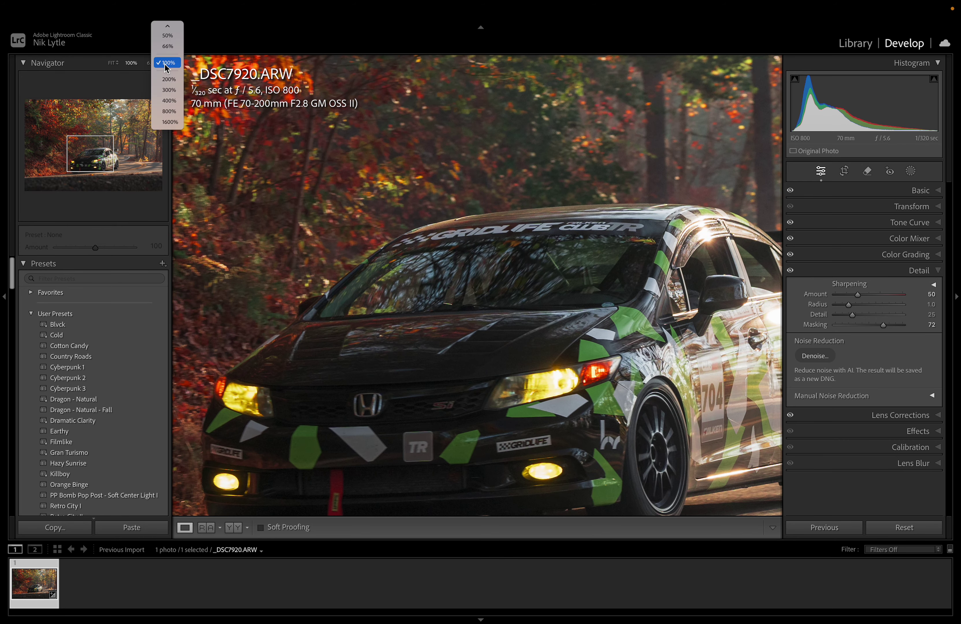
click(166, 90)
drag(519, 409, 516, 281)
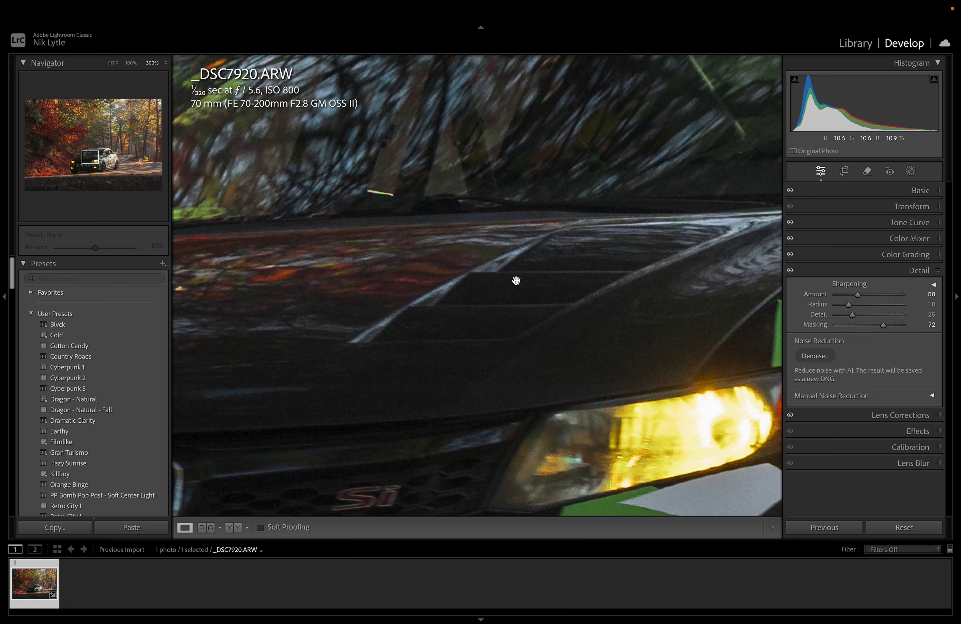
click(111, 63)
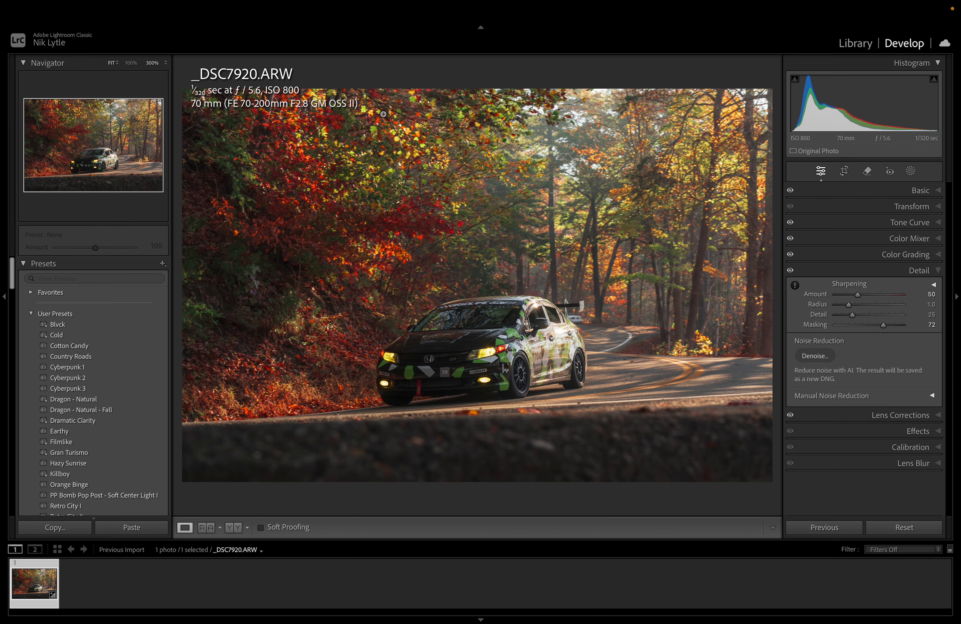
Step: Check the lens profile corrections and add a post-crop vignette with amount -10 and midpoint 0
click(907, 415)
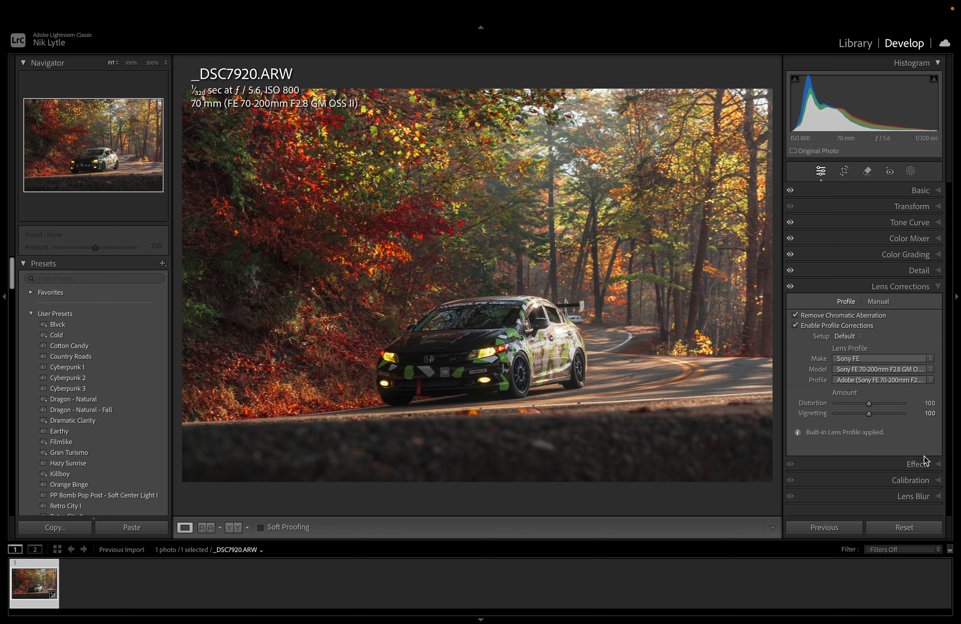
click(924, 467)
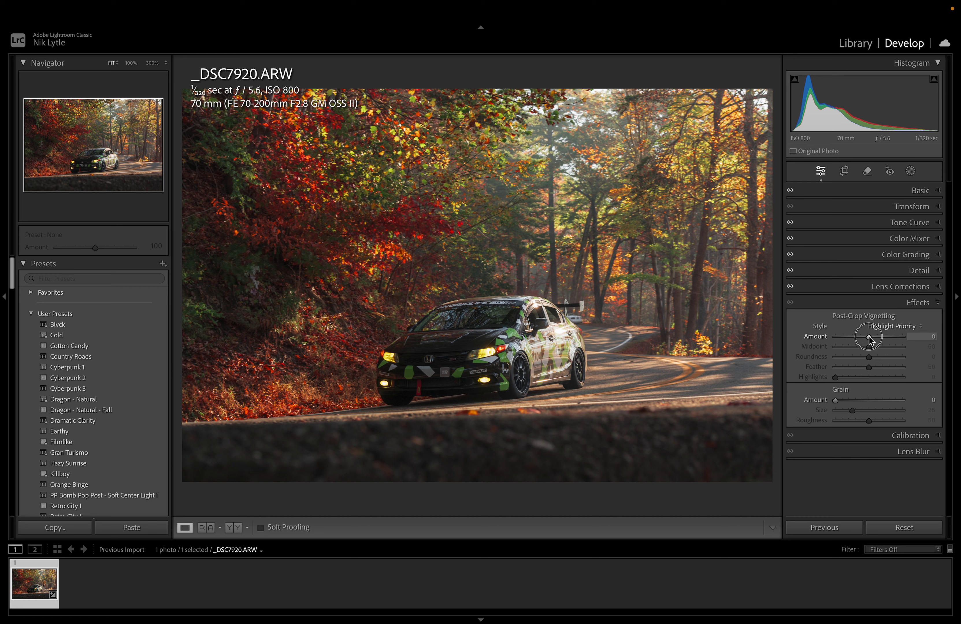
drag(869, 337, 844, 355)
drag(863, 352, 835, 344)
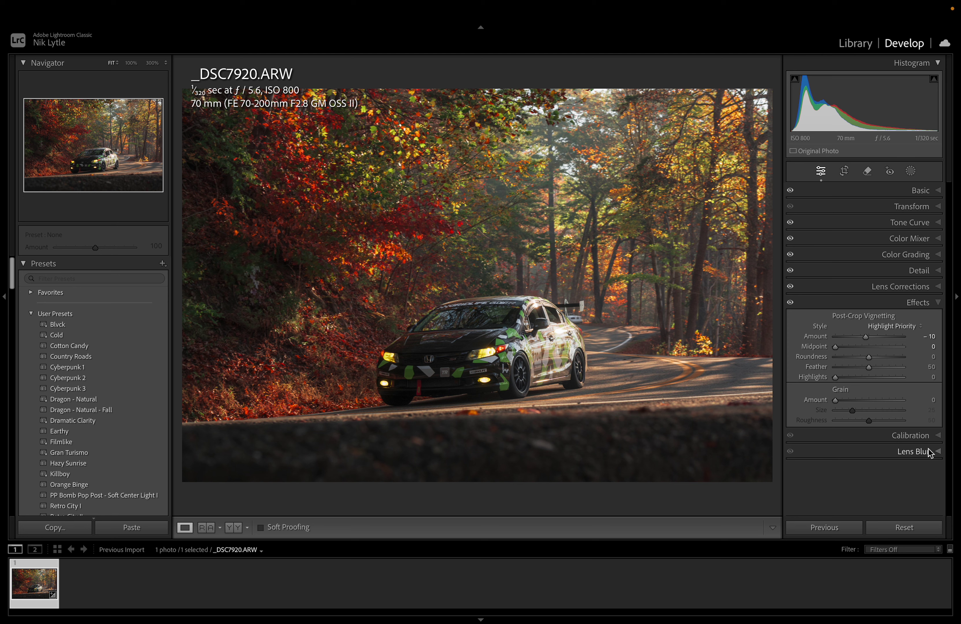
Step: Calibrate the colors with blue primary saturation +10 and green primary saturation -3, testing the blue, green and red primary hues
click(908, 435)
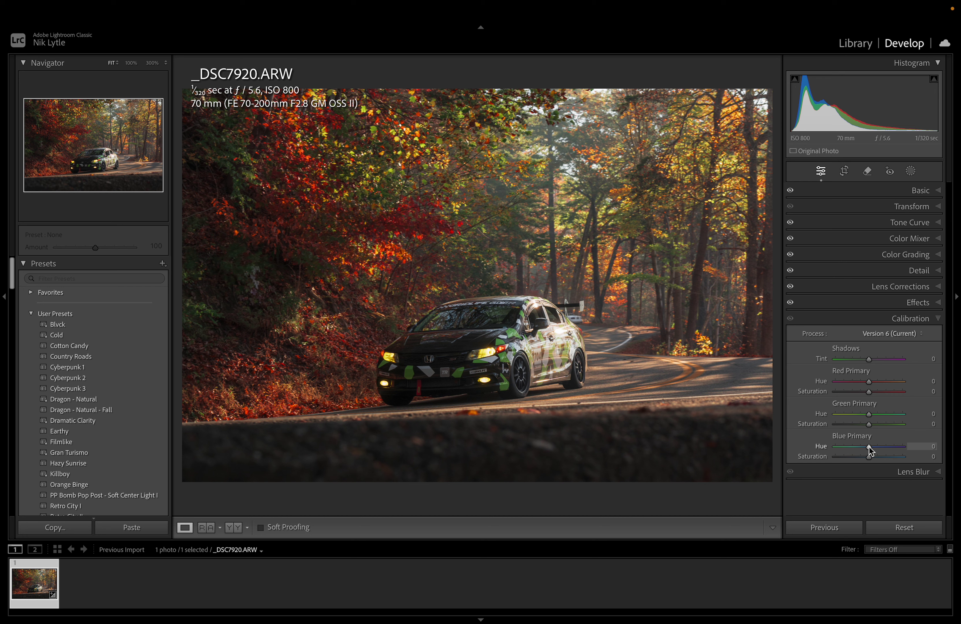
mouse_move(868, 447)
mouse_down()
mouse_move(847, 446)
mouse_move(885, 448)
mouse_up()
double_click(821, 446)
mouse_move(870, 457)
mouse_down()
mouse_move(856, 458)
mouse_move(886, 458)
mouse_move(860, 458)
mouse_move(873, 458)
mouse_up()
mouse_move(870, 414)
mouse_down()
mouse_move(849, 415)
mouse_move(897, 418)
mouse_move(874, 418)
mouse_up()
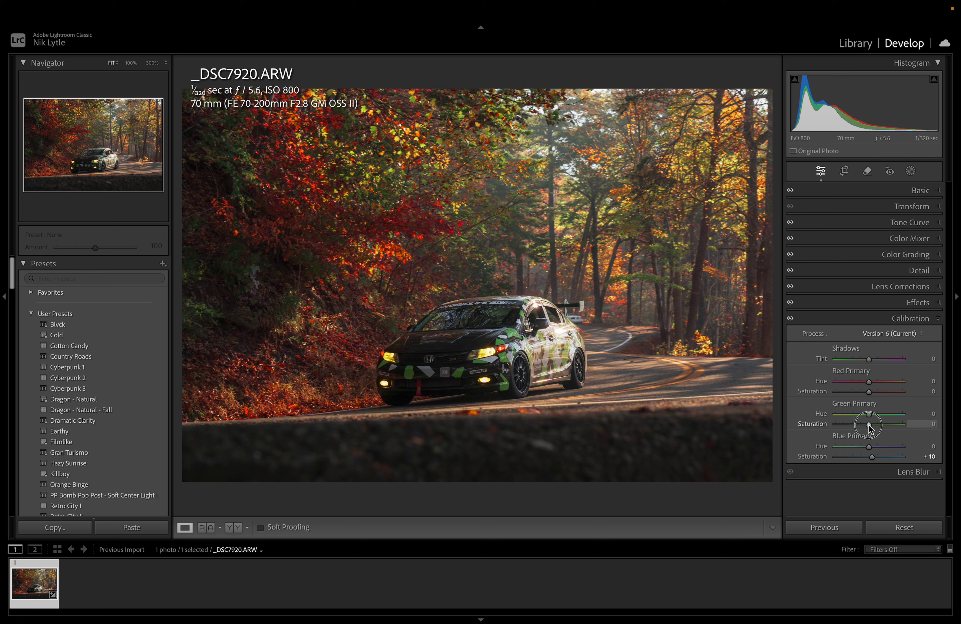
mouse_move(868, 424)
mouse_down()
mouse_move(856, 424)
mouse_move(876, 425)
mouse_up()
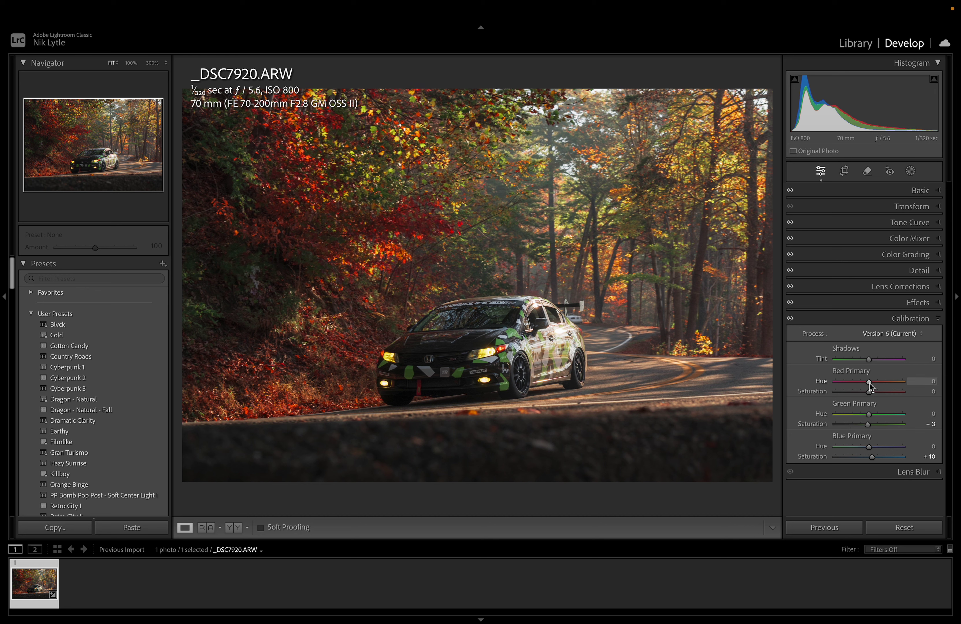
mouse_move(869, 382)
mouse_down()
mouse_move(850, 382)
mouse_move(876, 384)
mouse_move(854, 391)
mouse_move(871, 393)
mouse_up()
click(939, 472)
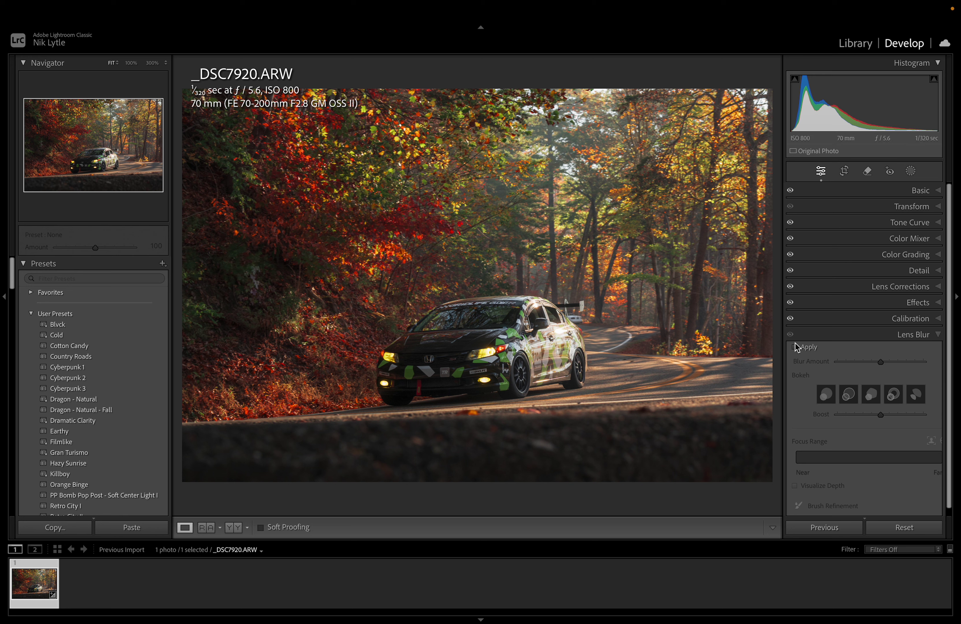
click(938, 336)
Step: Create a subject mask of the car and brush in the spots it missed on the front and side at size 5.0
click(911, 172)
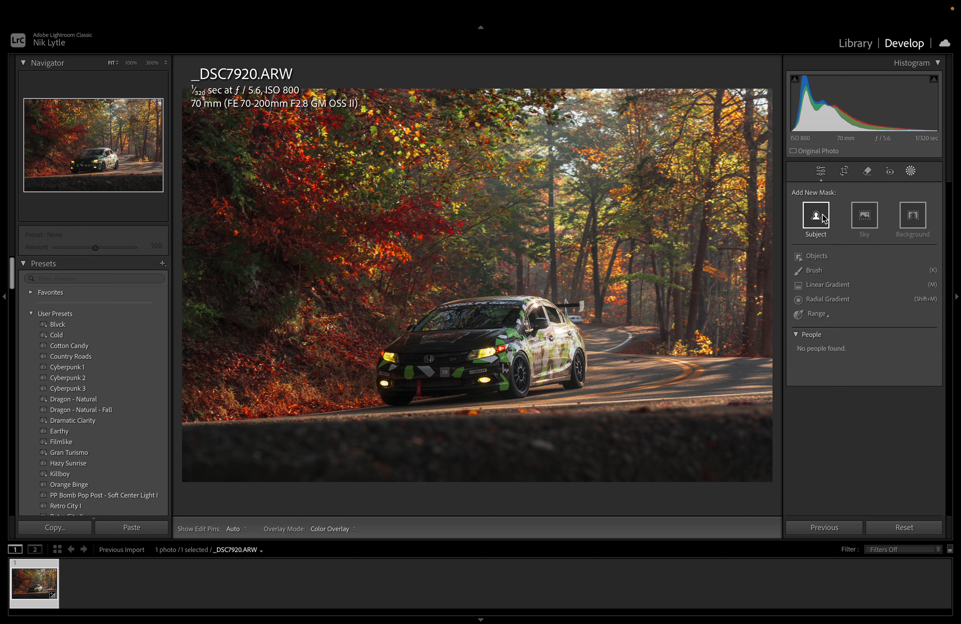
click(816, 216)
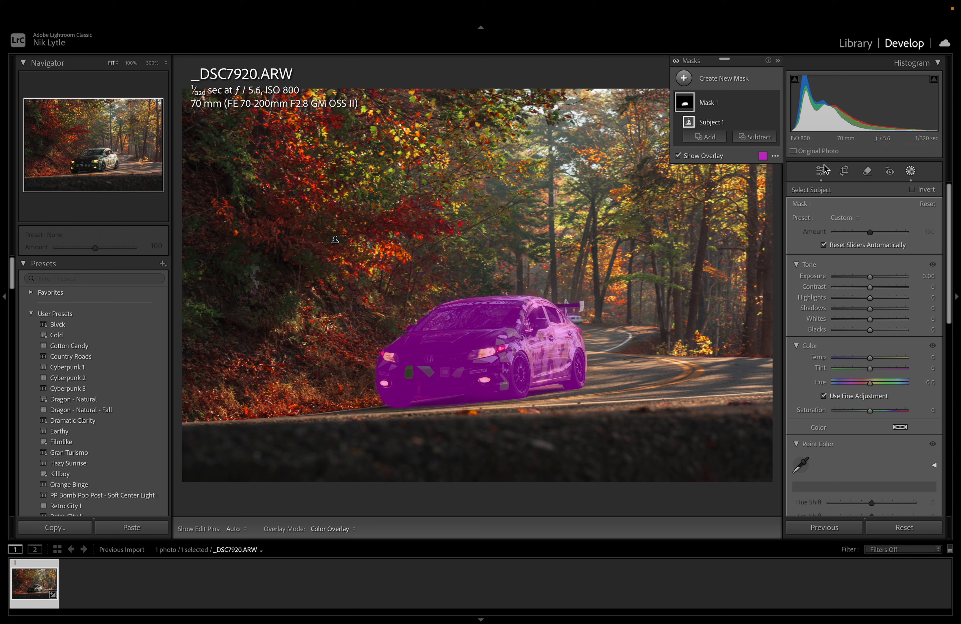
click(705, 137)
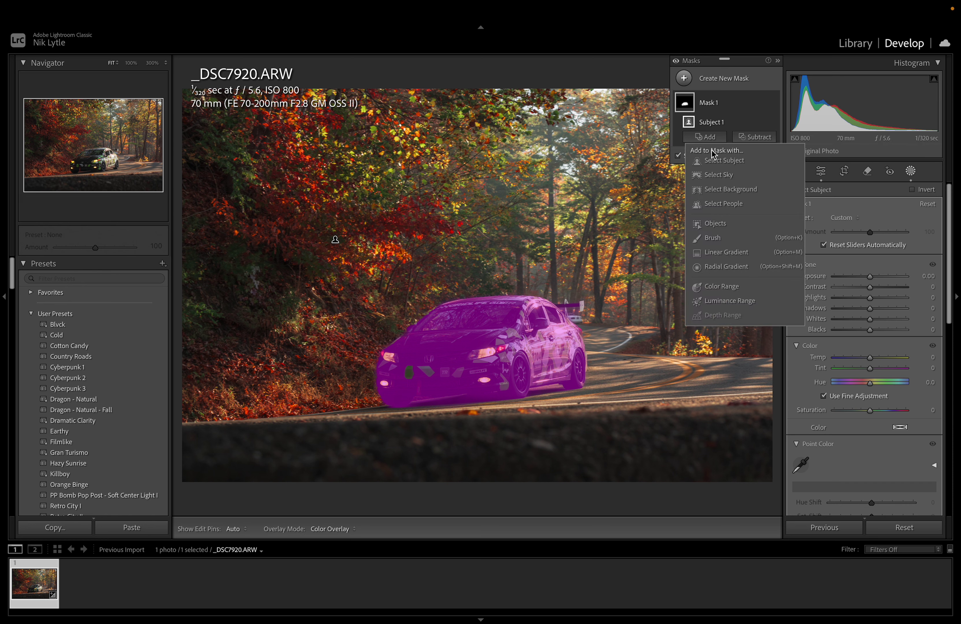
click(715, 231)
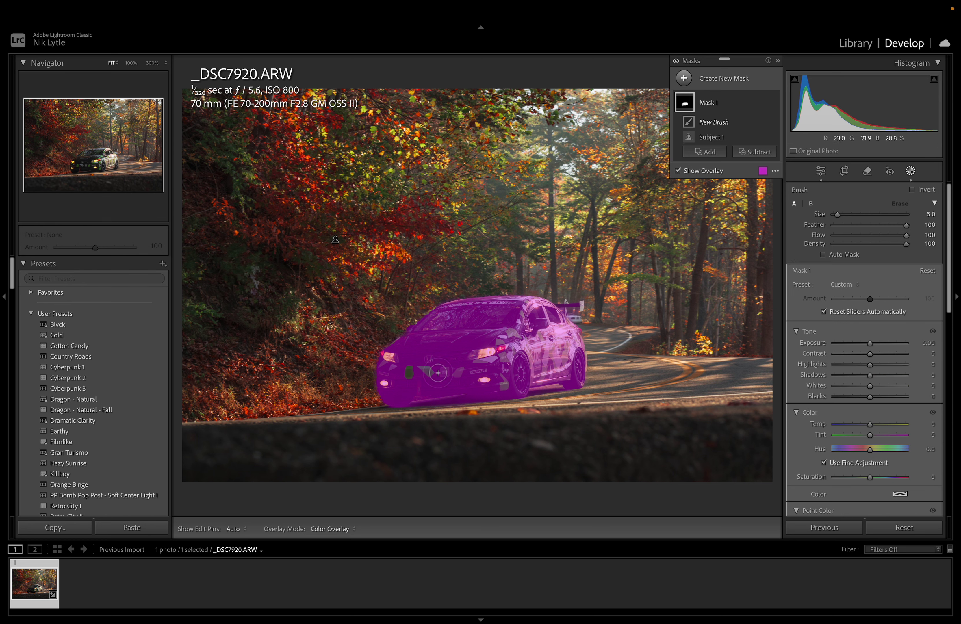
key(h)
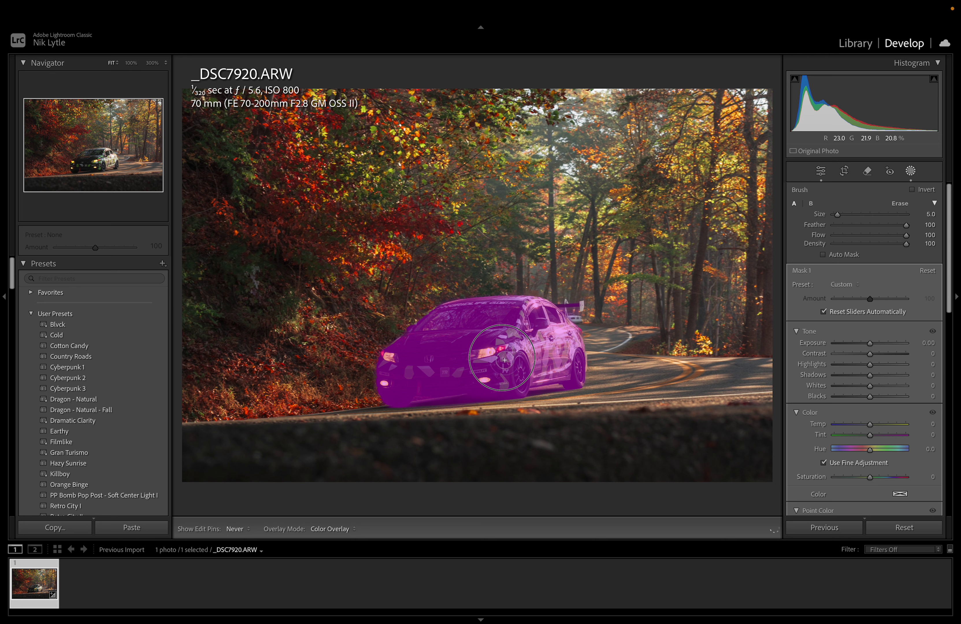
key(h)
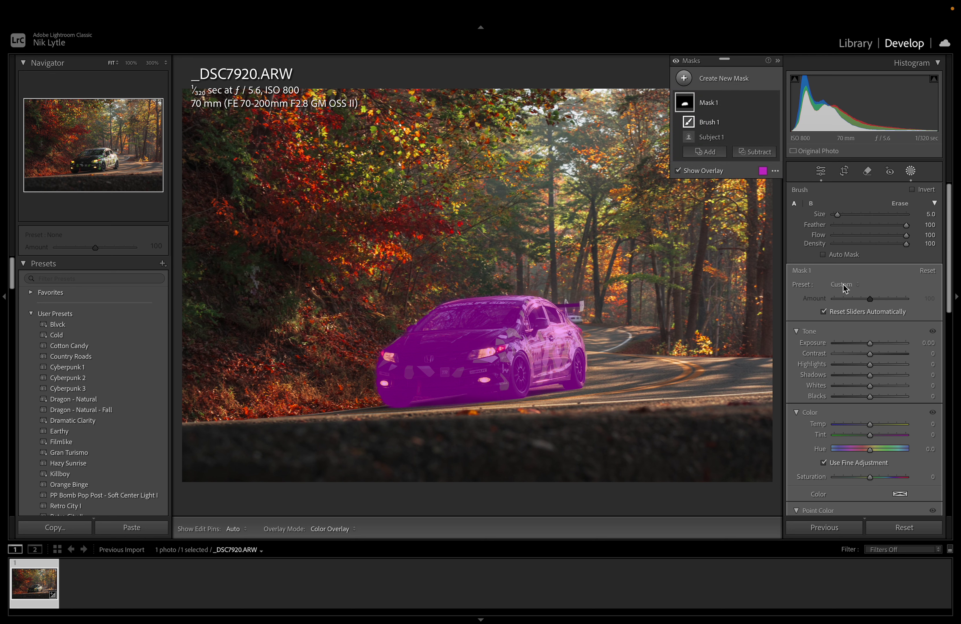
Step: Apply the Crunchy preset to the car mask and review its tone, effects and detail settings with the overlay hidden
click(845, 285)
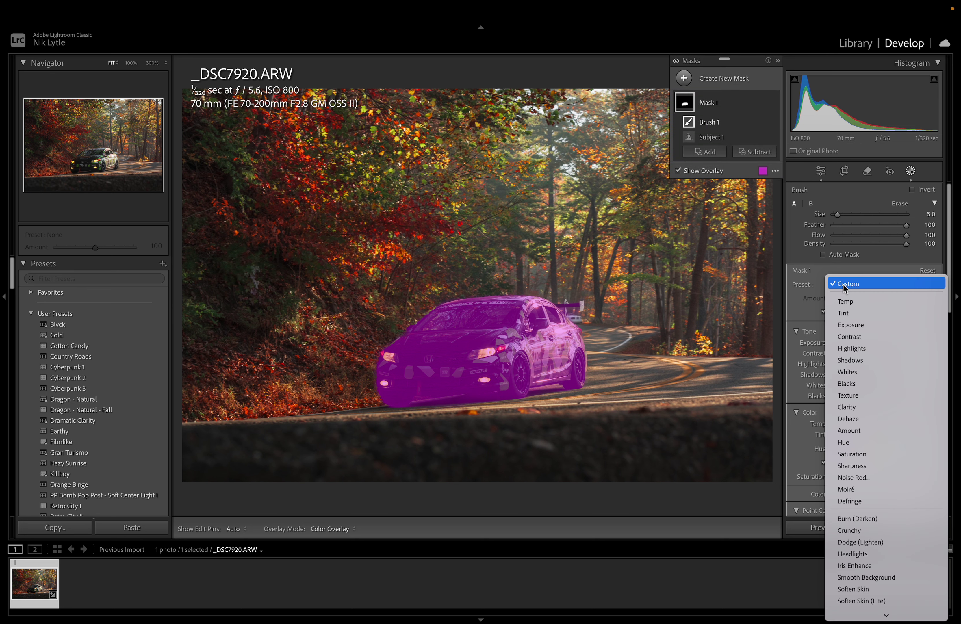
click(851, 530)
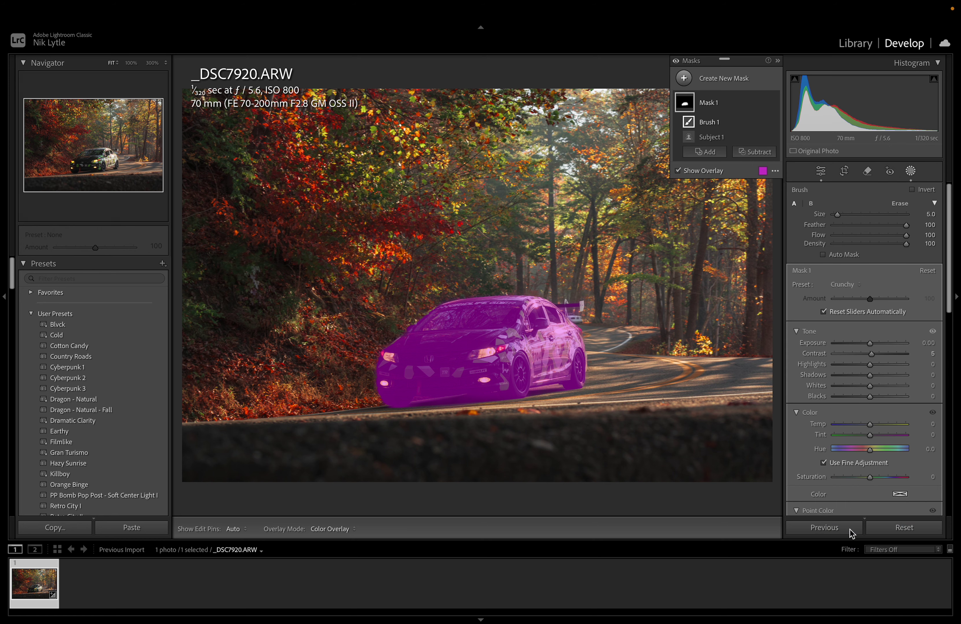
key(o)
scroll(892, 327, down, 3)
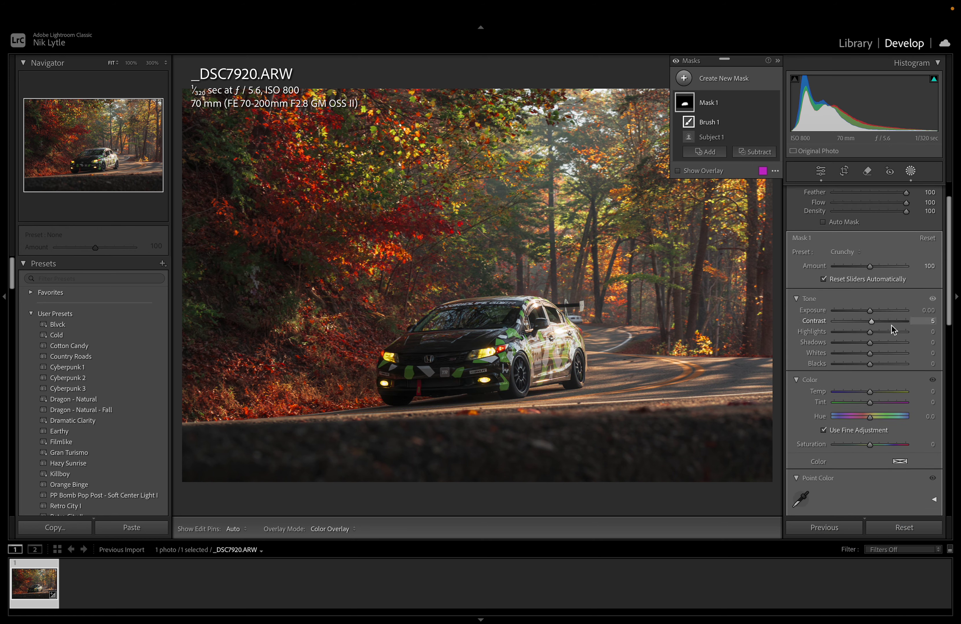
scroll(886, 331, down, 3)
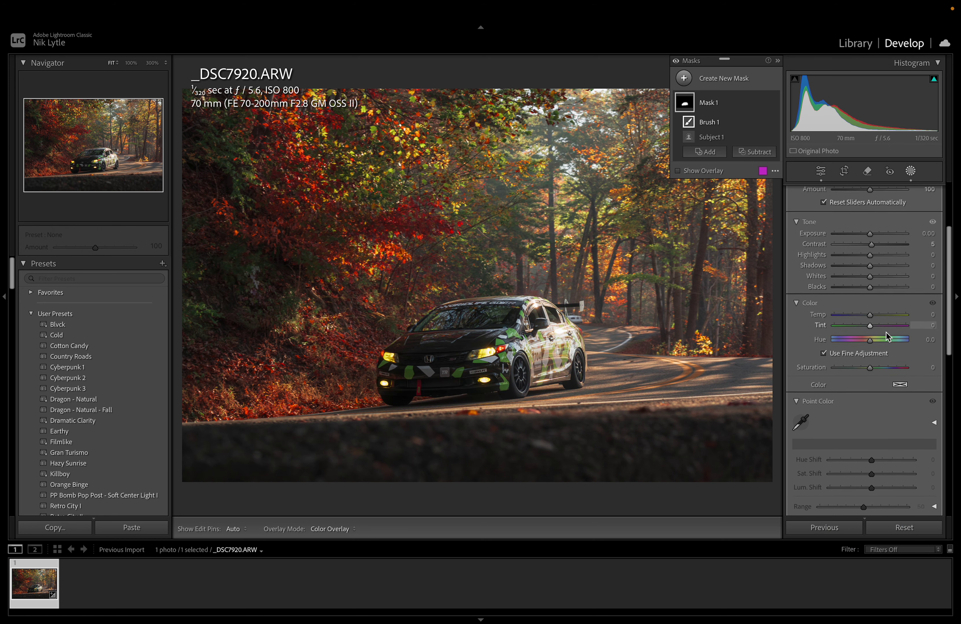
click(796, 359)
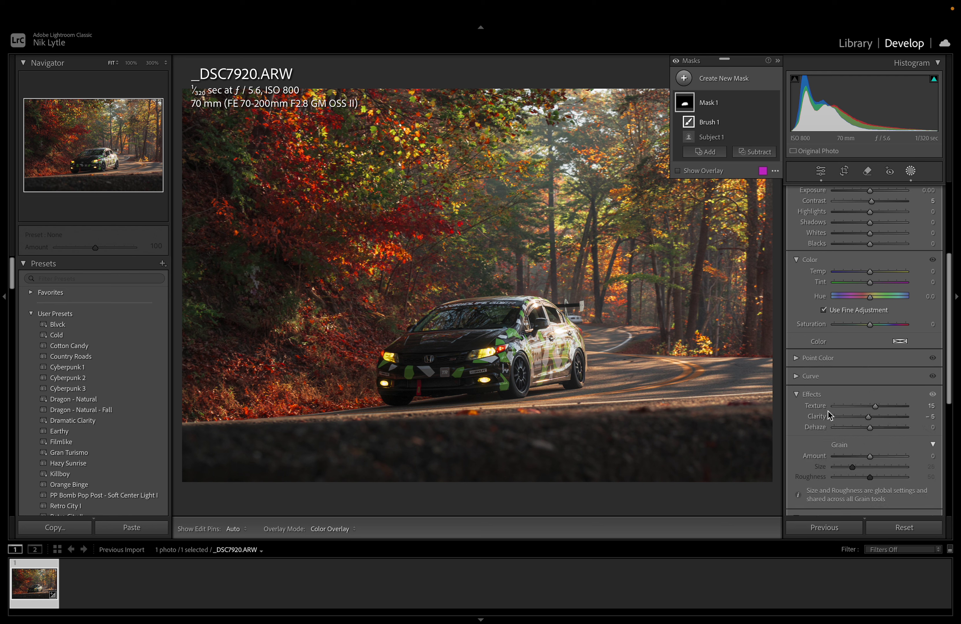
scroll(844, 423, down, 5)
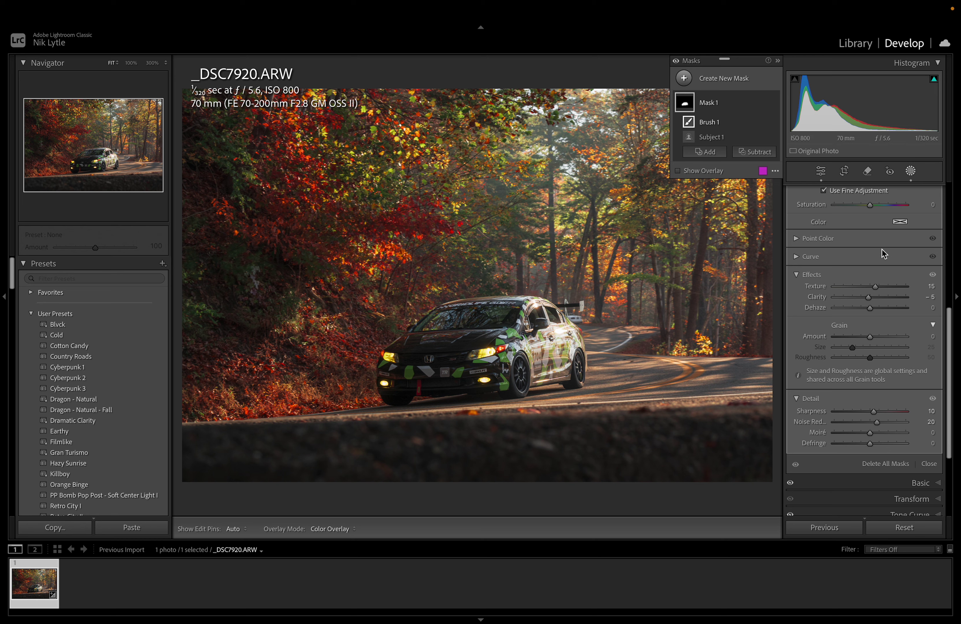
scroll(885, 253, up, 5)
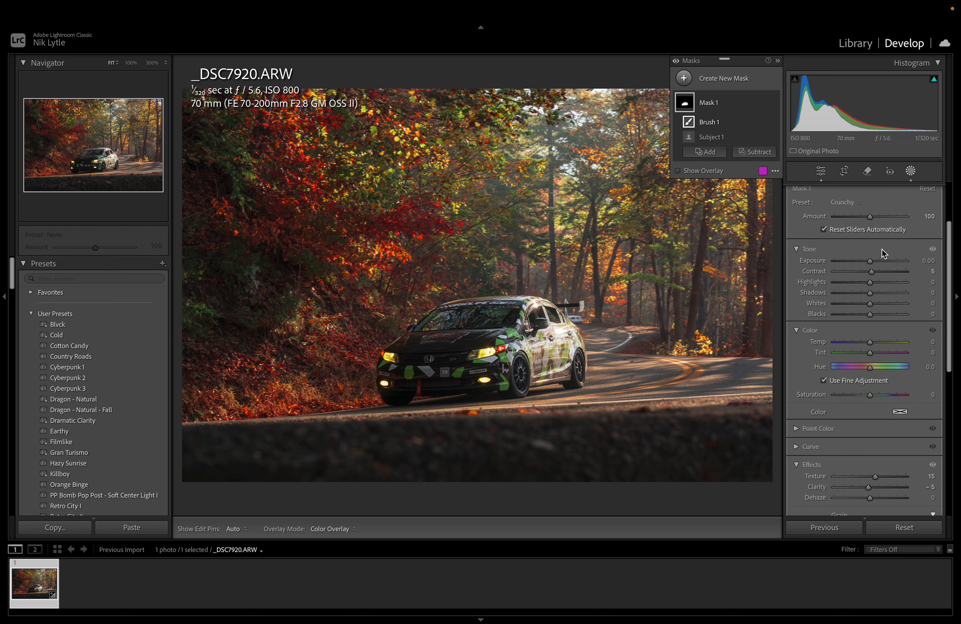
scroll(884, 253, up, 2)
click(911, 171)
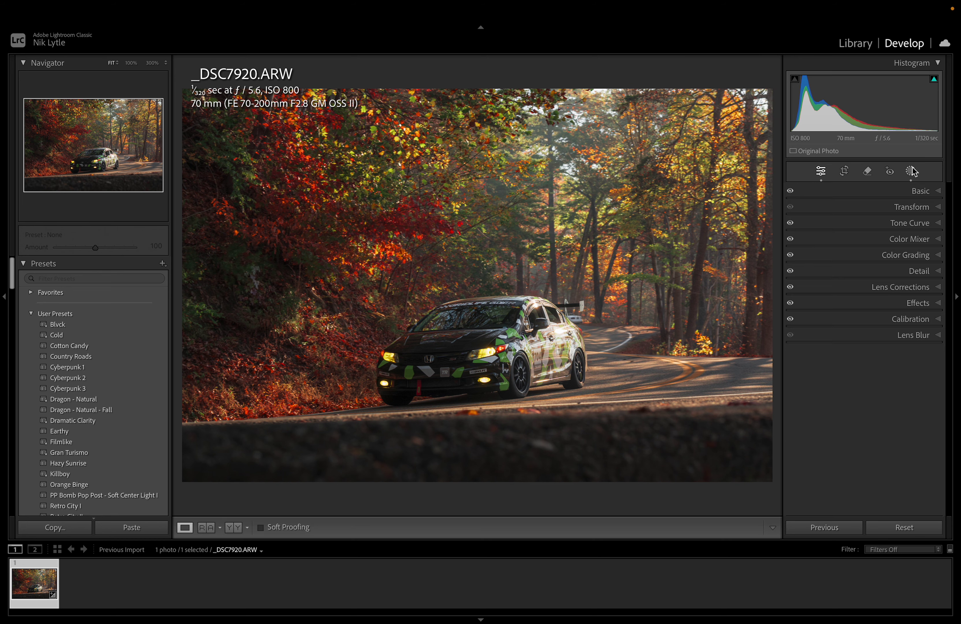
Step: Add a large tilted radial gradient mask reaching from beyond the photo's upper-right corner down across the car
click(911, 170)
click(685, 79)
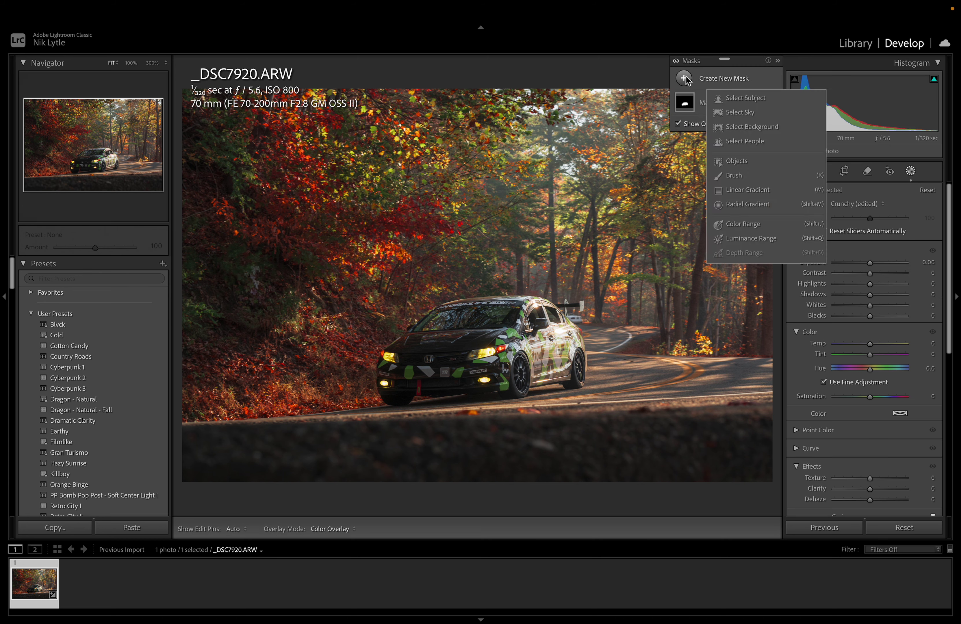
click(747, 205)
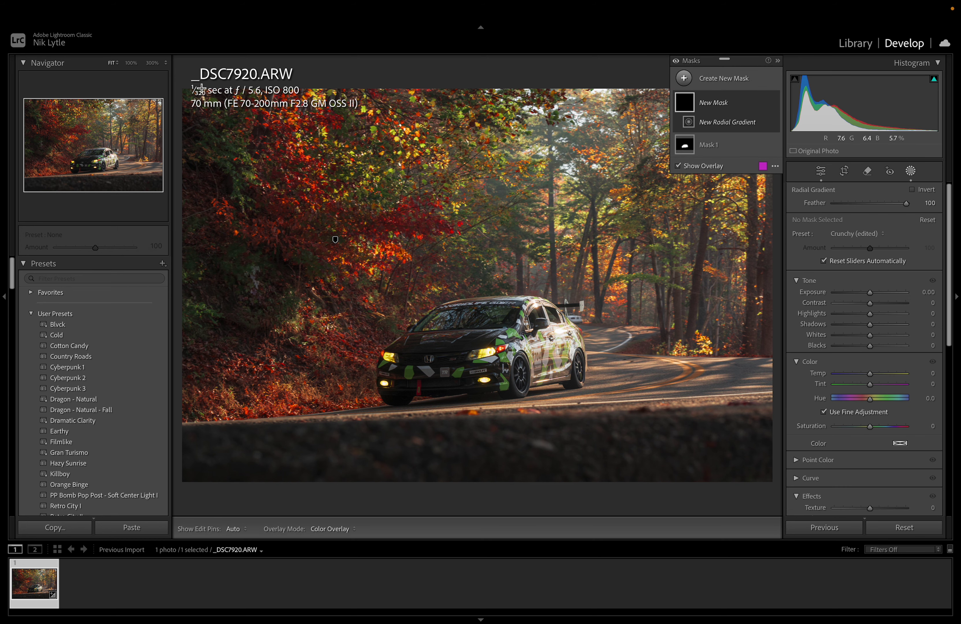
click(165, 64)
click(164, 64)
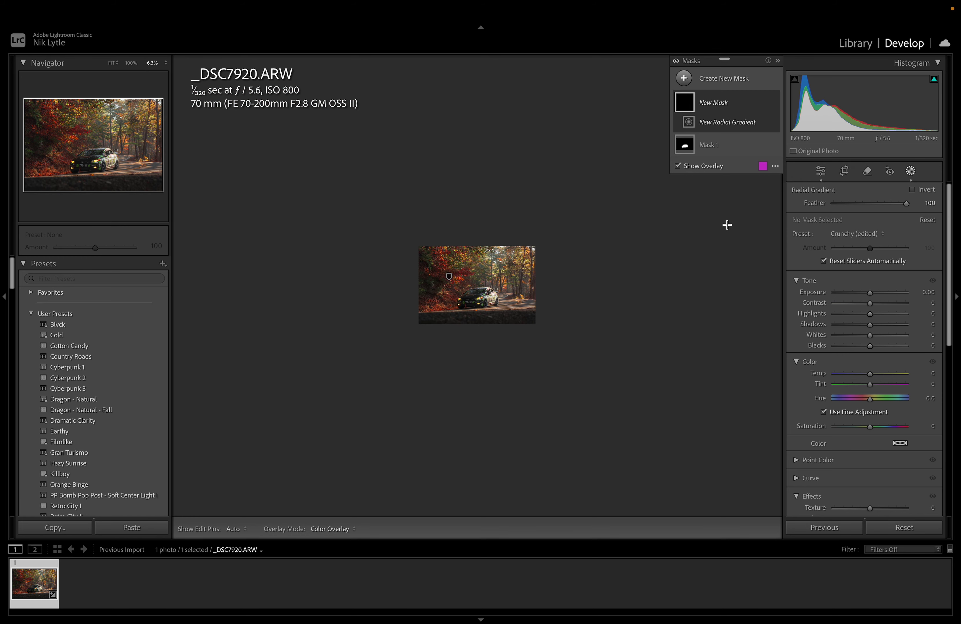
drag(599, 143, 812, 219)
drag(453, 201, 443, 251)
drag(600, 144, 659, 197)
drag(625, 125, 654, 140)
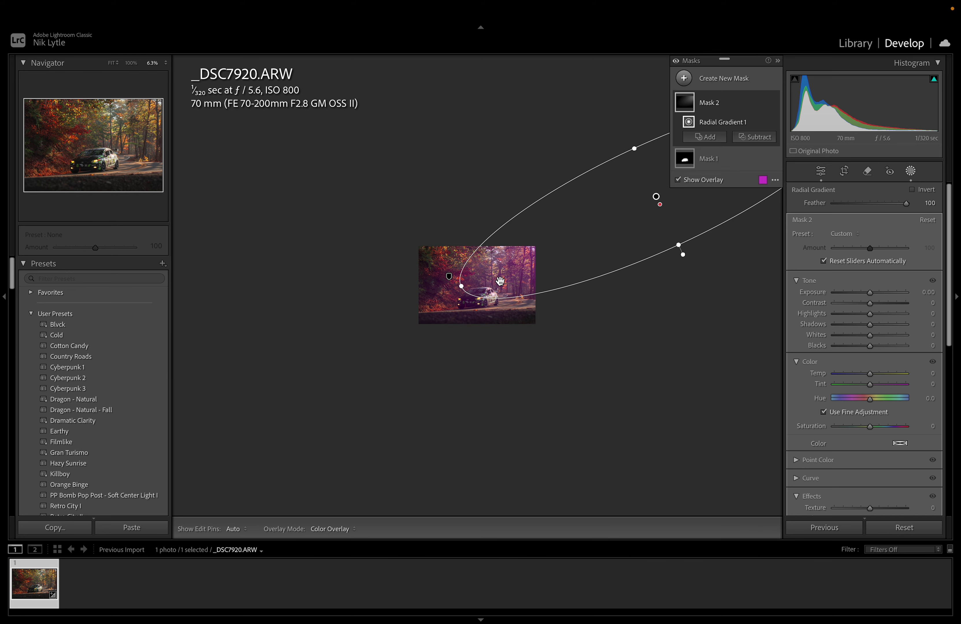
drag(462, 288, 428, 302)
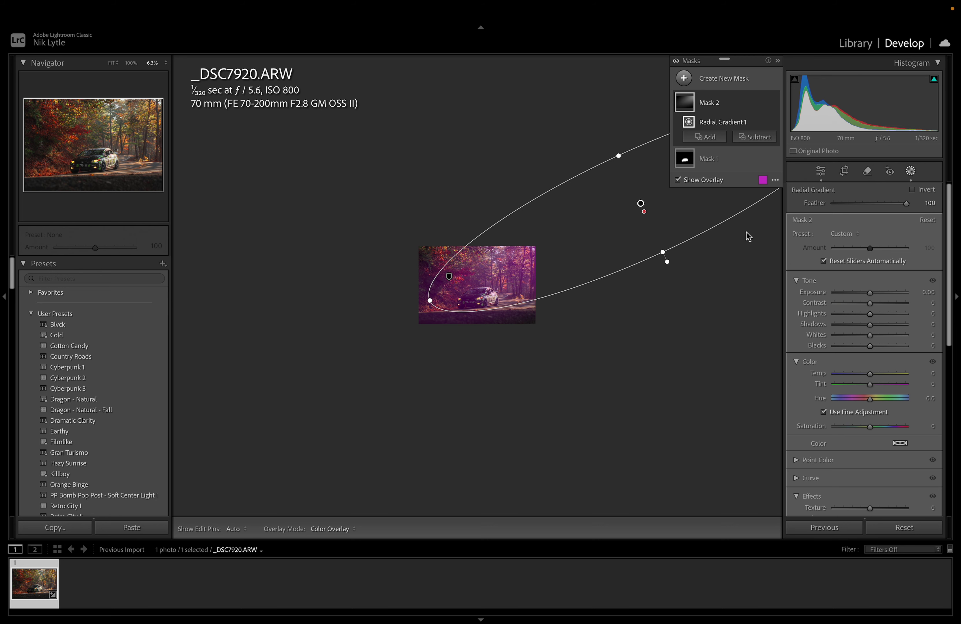
Step: Apply the Sun preset to the radial gradient mask and compare the photo with the mask on and off
click(846, 235)
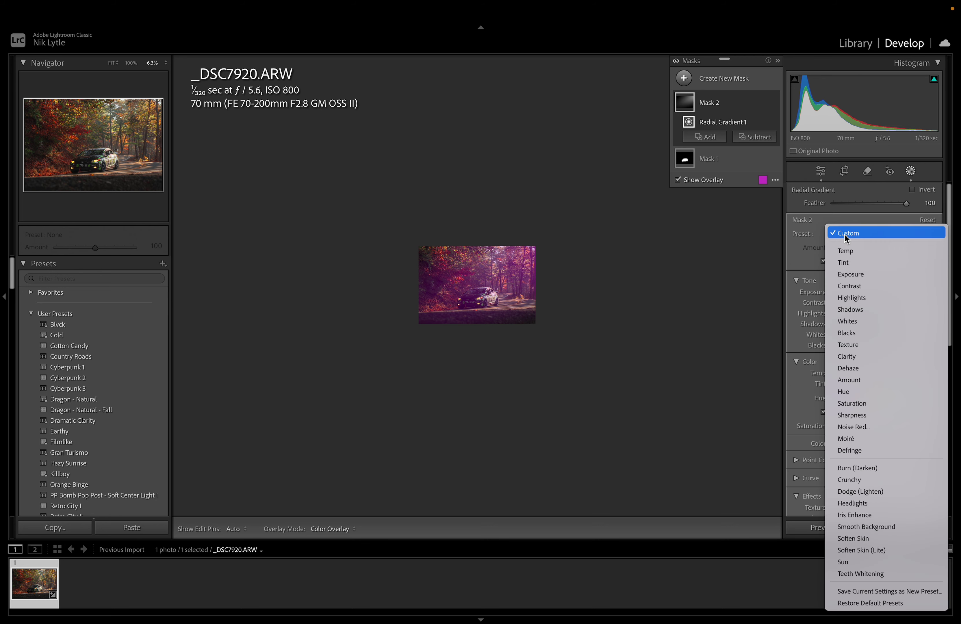
click(843, 562)
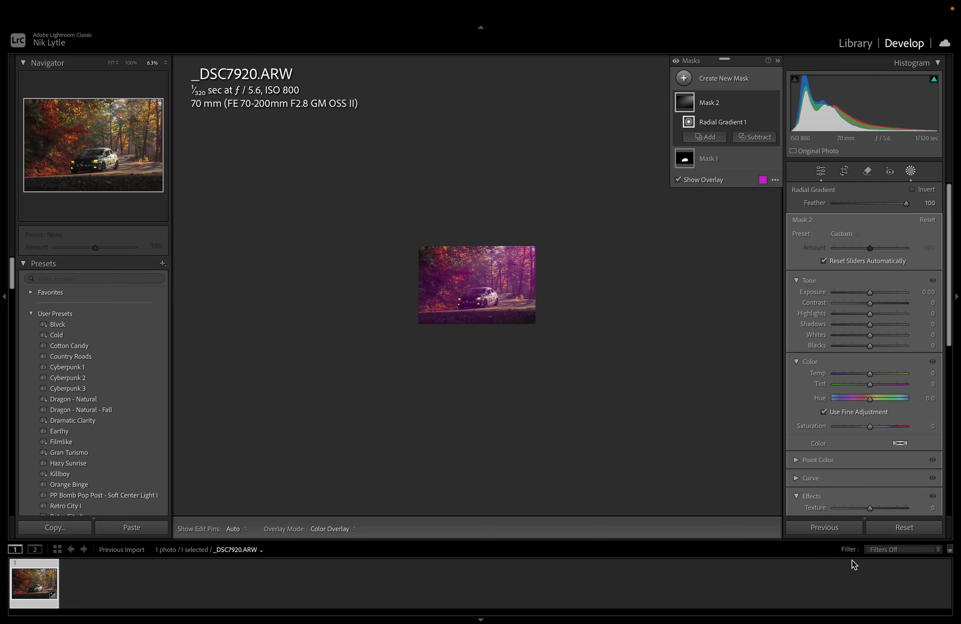
click(111, 64)
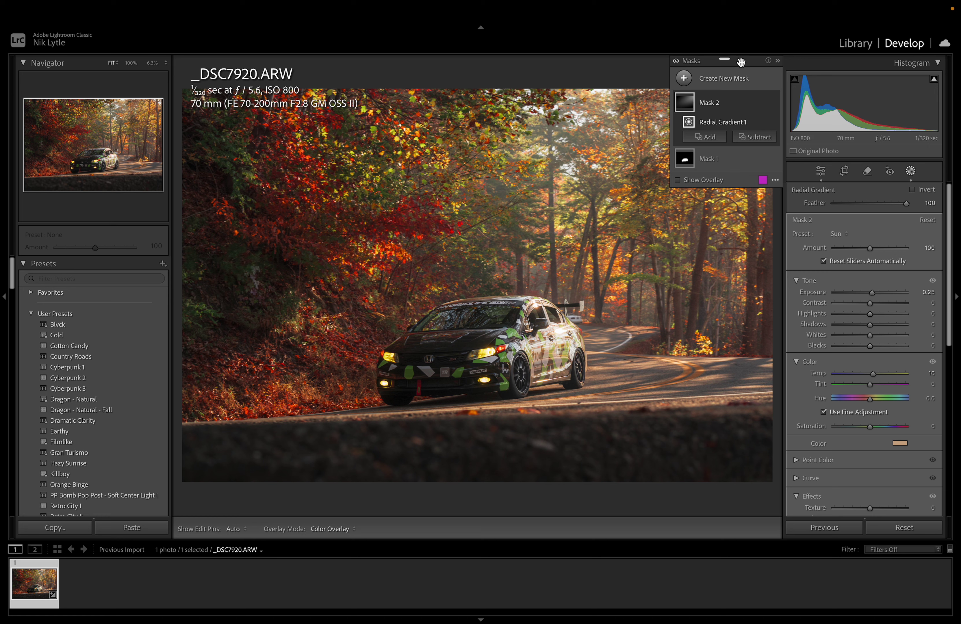
drag(741, 61, 235, 72)
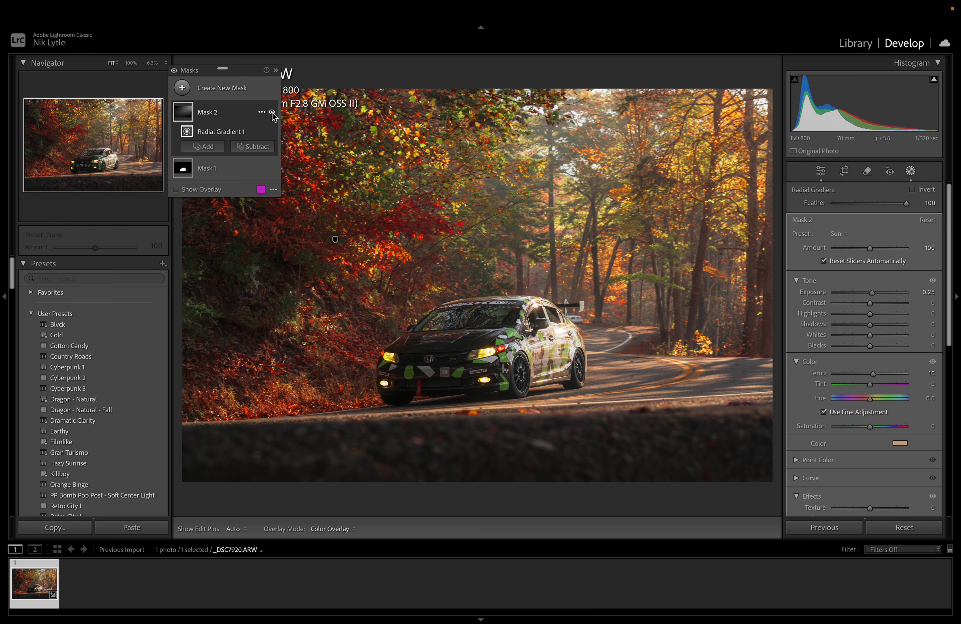
click(272, 113)
click(272, 113)
click(272, 113)
click(272, 113)
Step: Reduce the sun mask's amount to 75 and check its effects settings and color tint
drag(869, 249, 860, 251)
scroll(902, 364, down, 3)
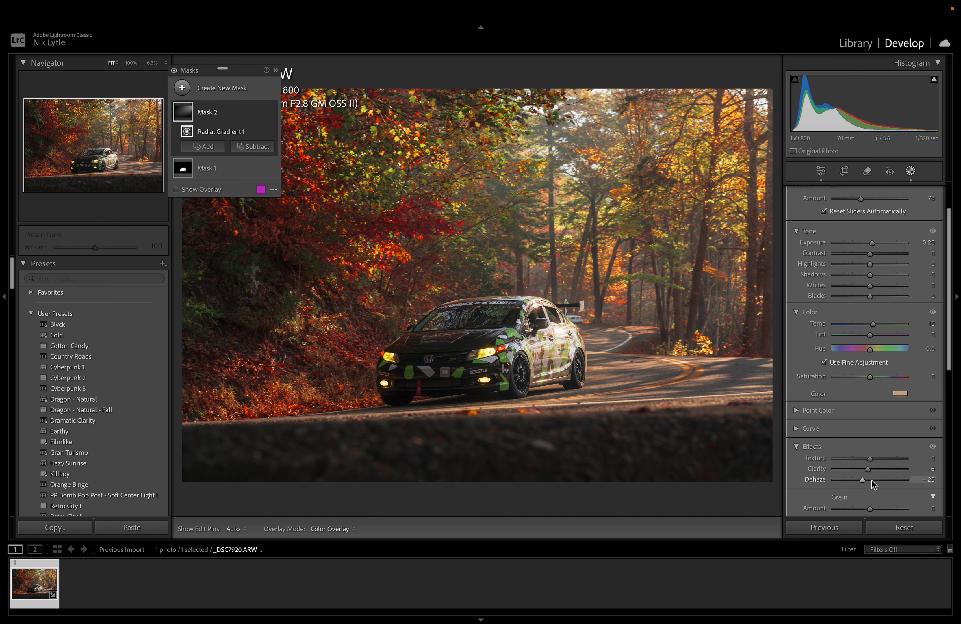
click(901, 394)
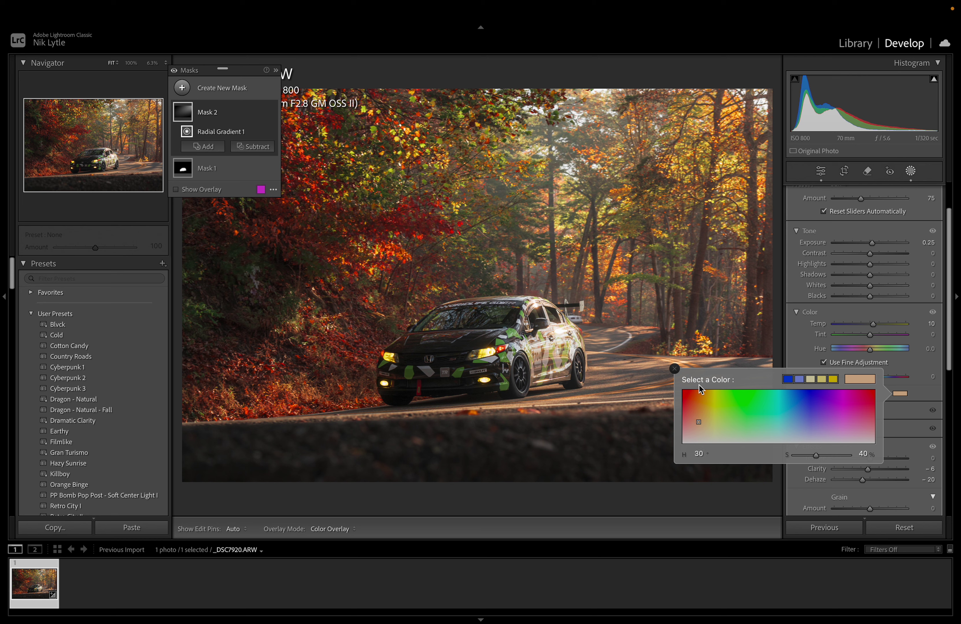
click(674, 368)
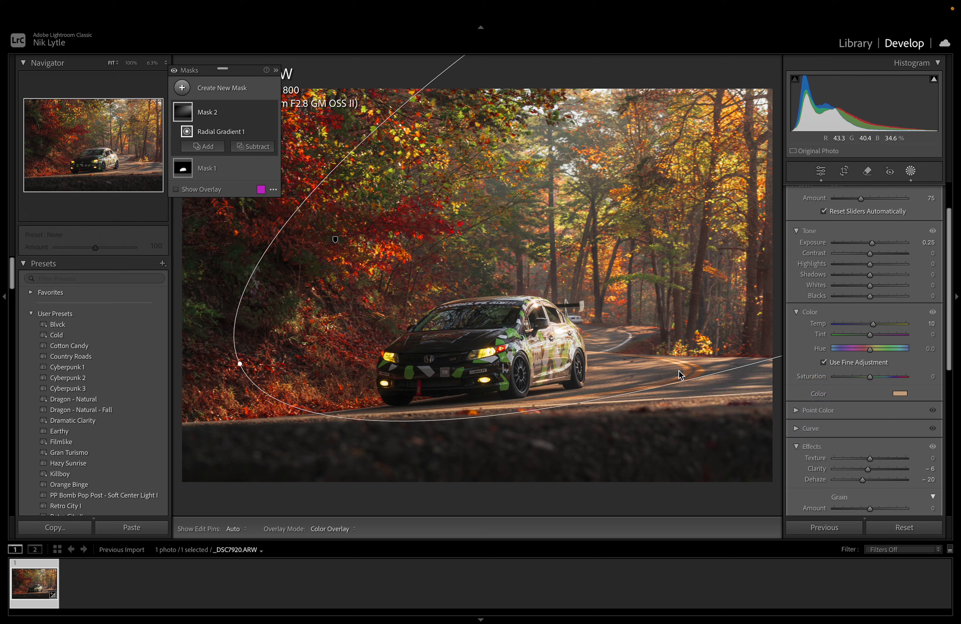
drag(250, 74, 747, 61)
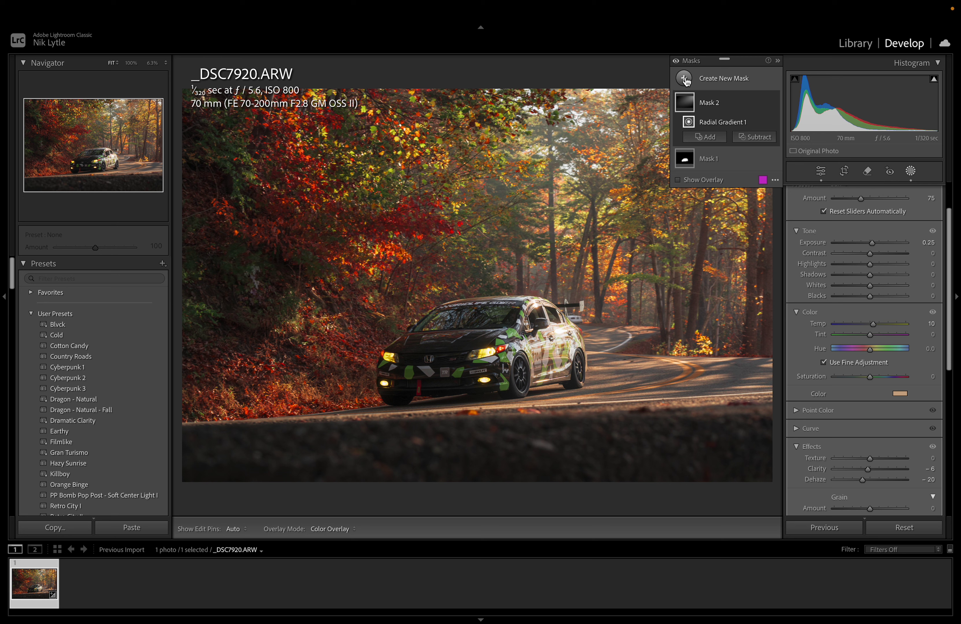
Step: Add a luminance range mask sampled from the sunlit road at the photo's right side
click(684, 78)
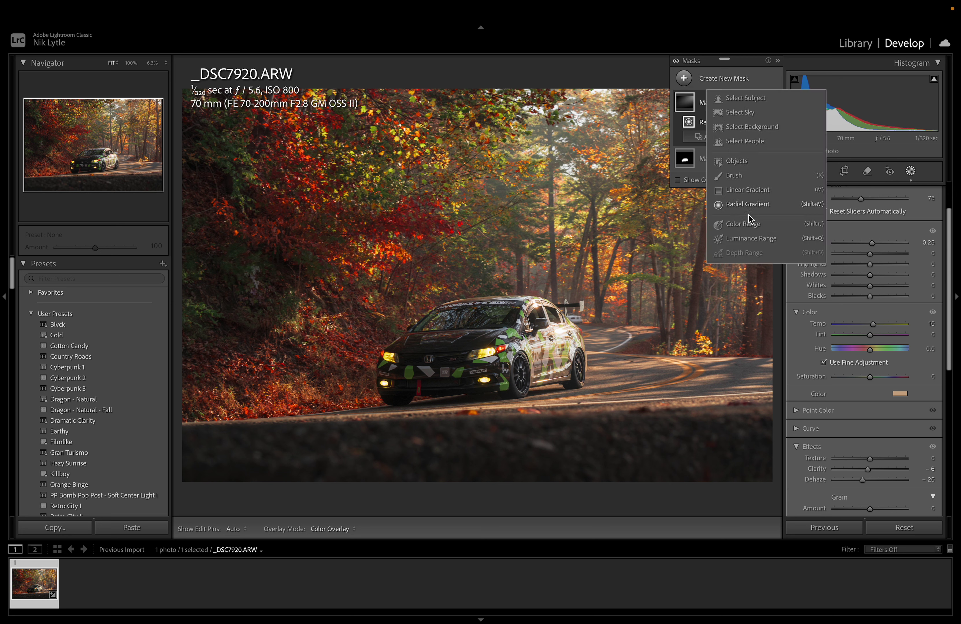
click(748, 235)
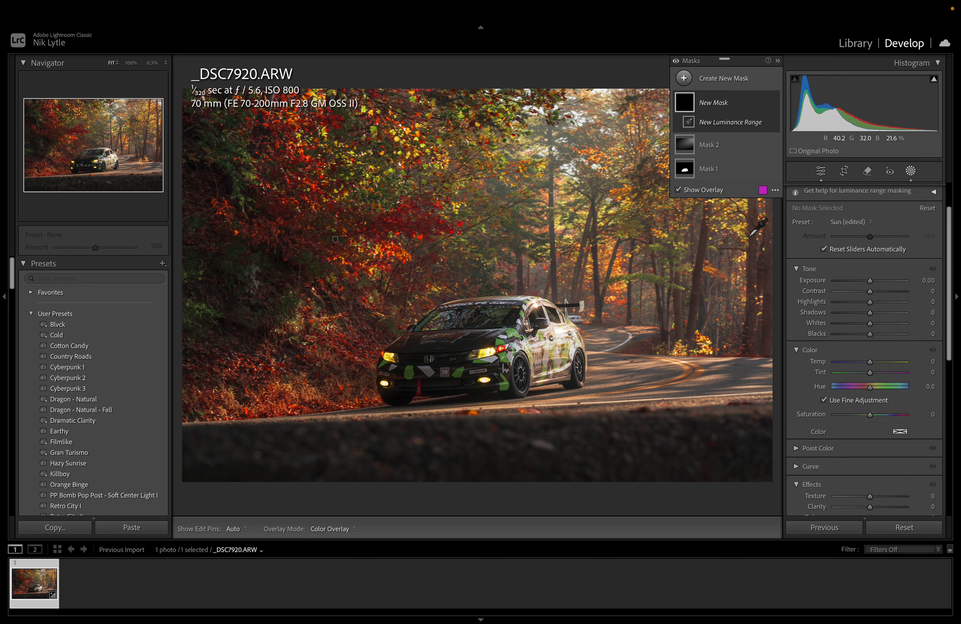
click(744, 368)
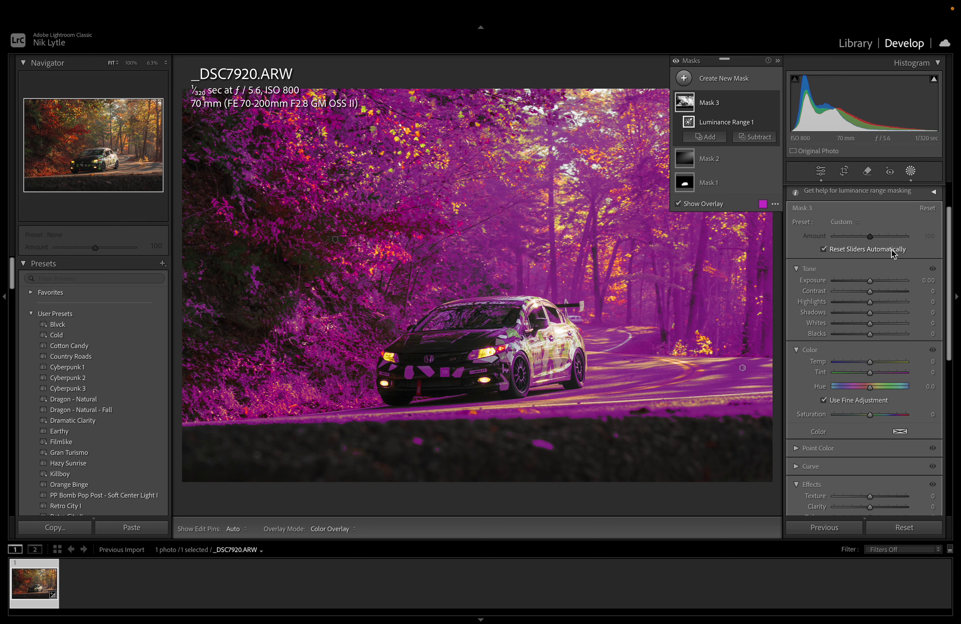
Step: Set the luminance range mask's clarity to 12
click(871, 313)
drag(871, 313, 871, 318)
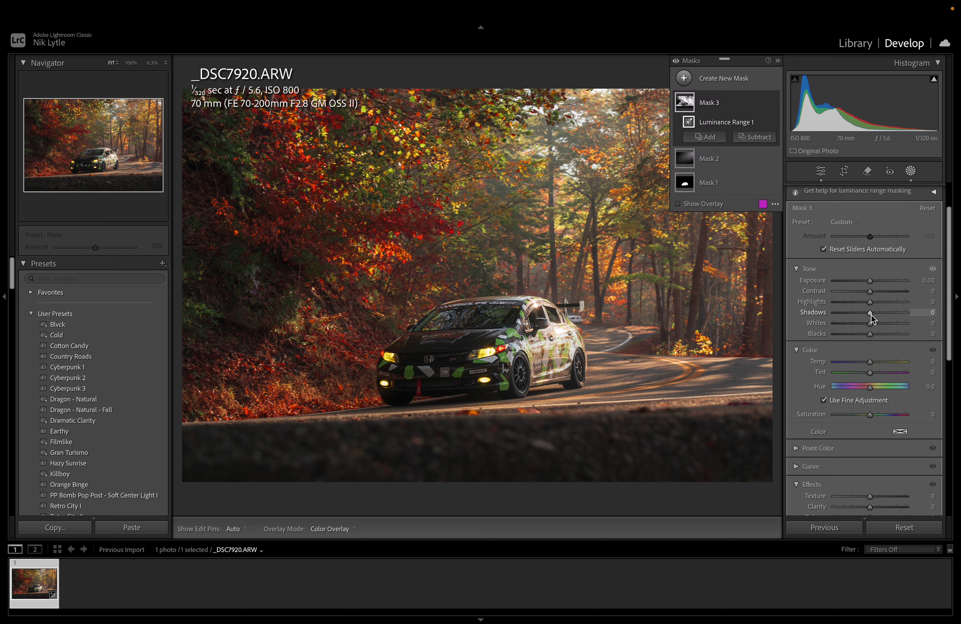
scroll(871, 314, down, 3)
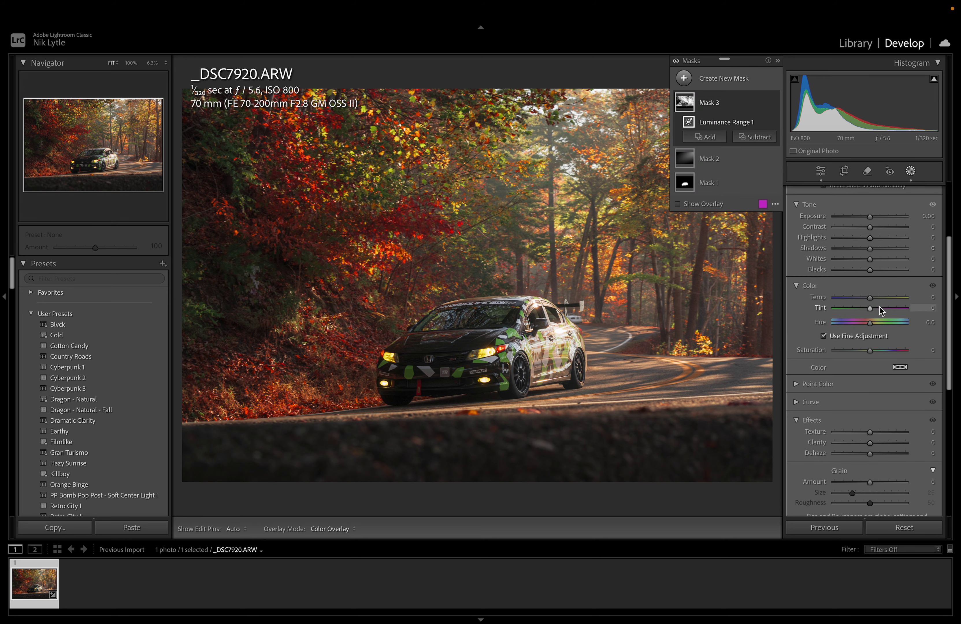
scroll(863, 465, down, 2)
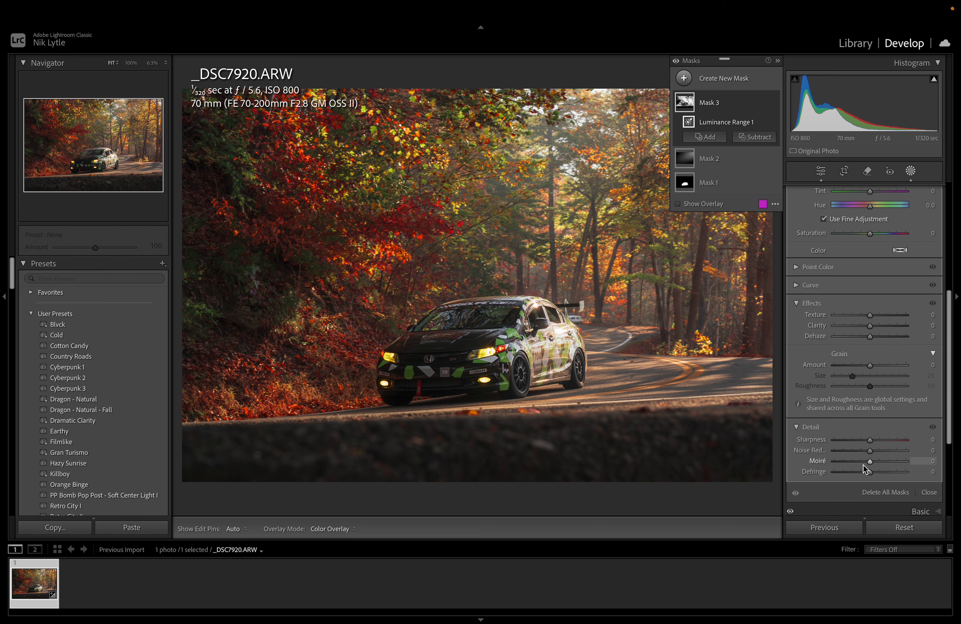
scroll(864, 469, up, 2)
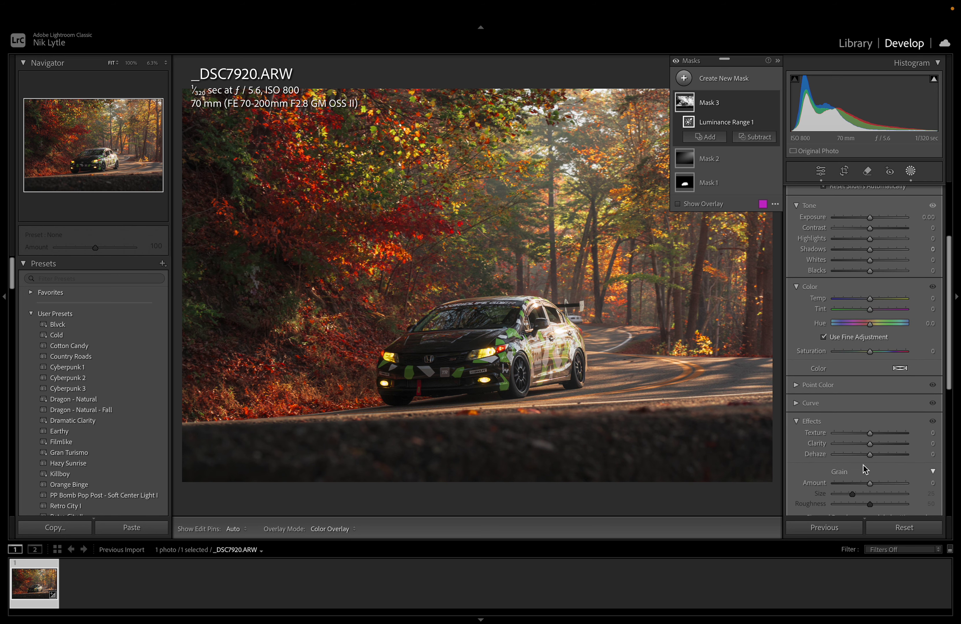
click(871, 446)
drag(871, 445, 875, 445)
Step: Add a vertical linear gradient mask from the photo's upper edge down to the dark foreground and subtract the subject from it
click(689, 80)
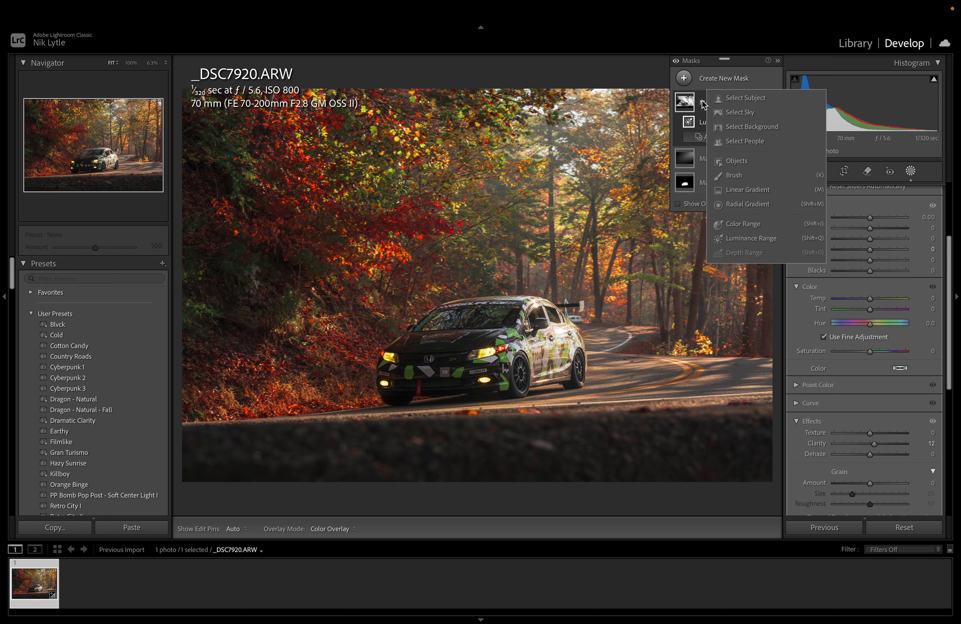
click(737, 193)
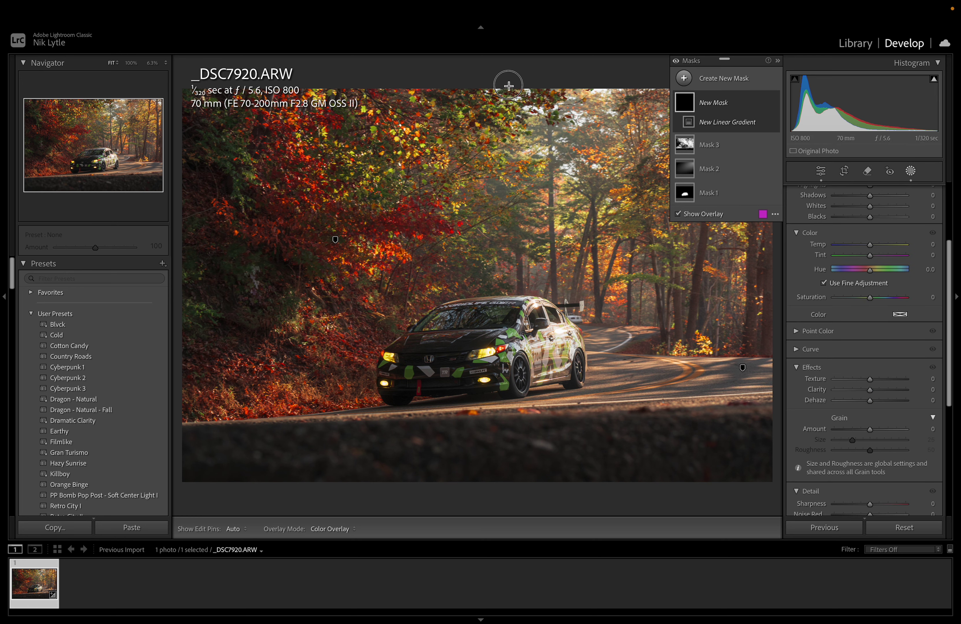
drag(507, 85, 522, 453)
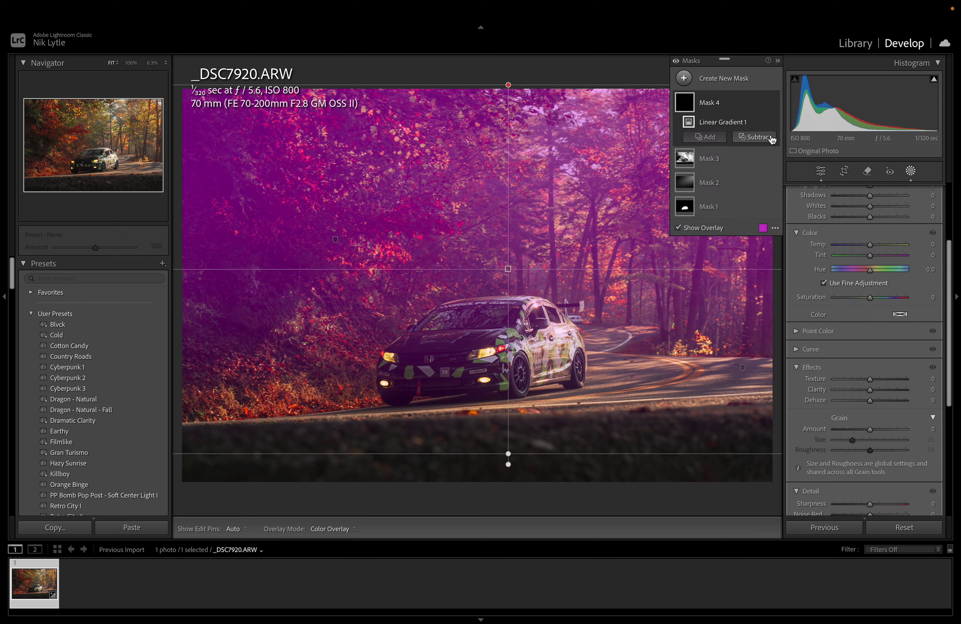
click(758, 152)
click(769, 159)
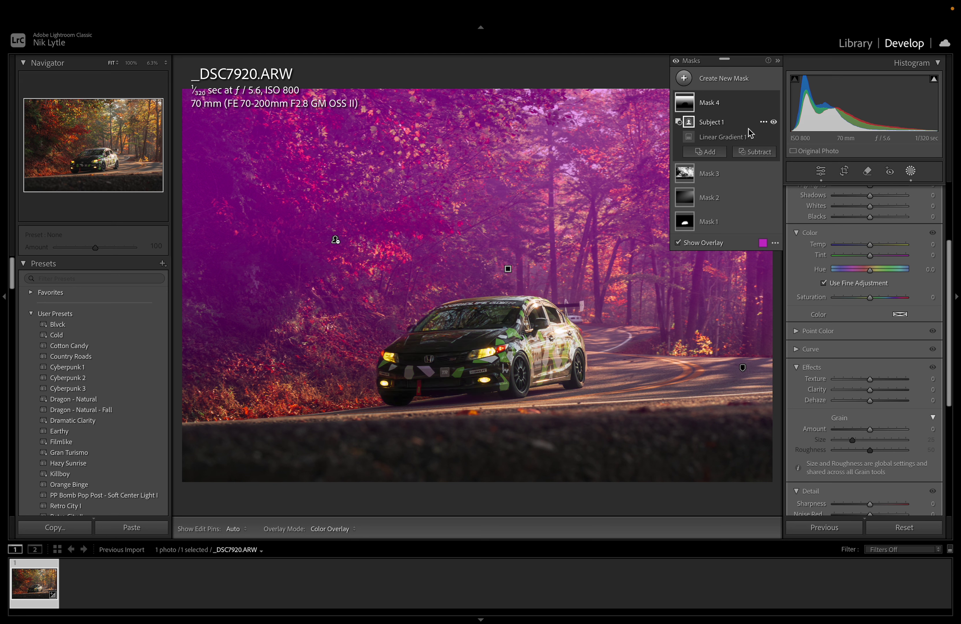
Step: Lower the linear gradient mask's shadows to −25
scroll(847, 284, up, 3)
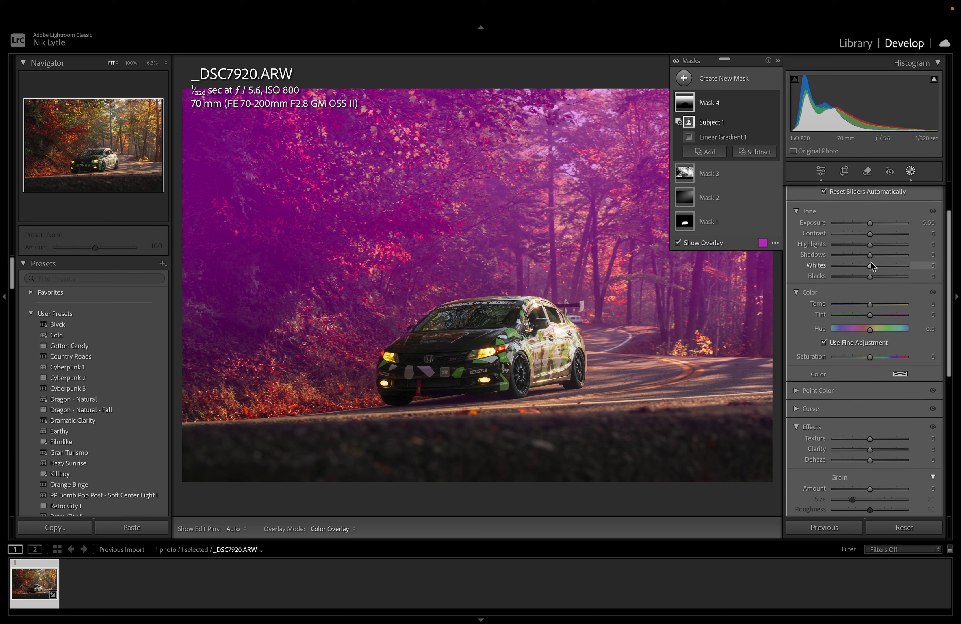
drag(871, 254, 863, 256)
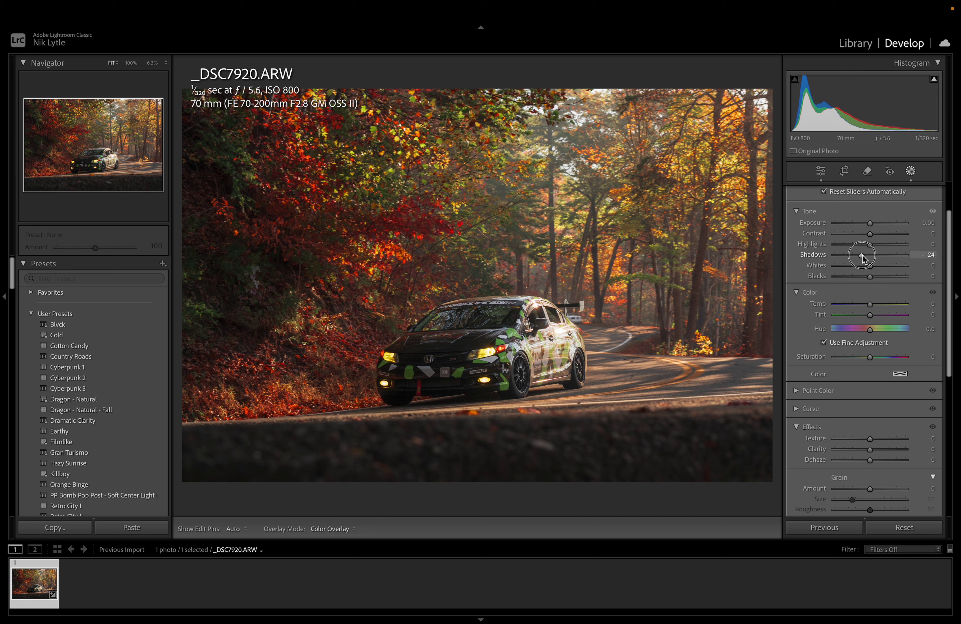
drag(861, 254, 862, 254)
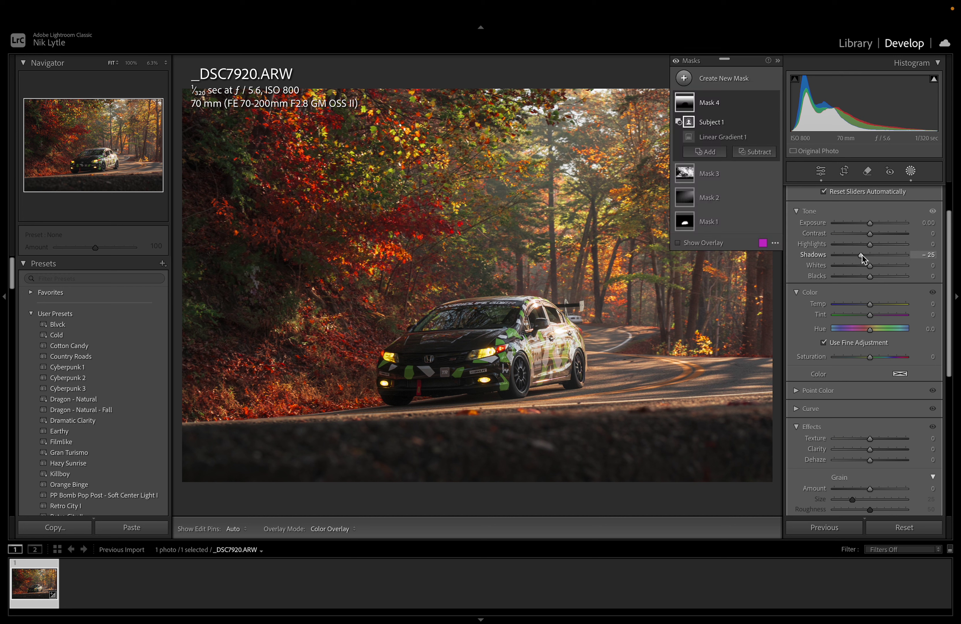
Step: Add a radial gradient mask over the trees behind the car, subtract the subject, and set contrast 3, clarity −13 and dehaze −8
click(687, 80)
click(747, 204)
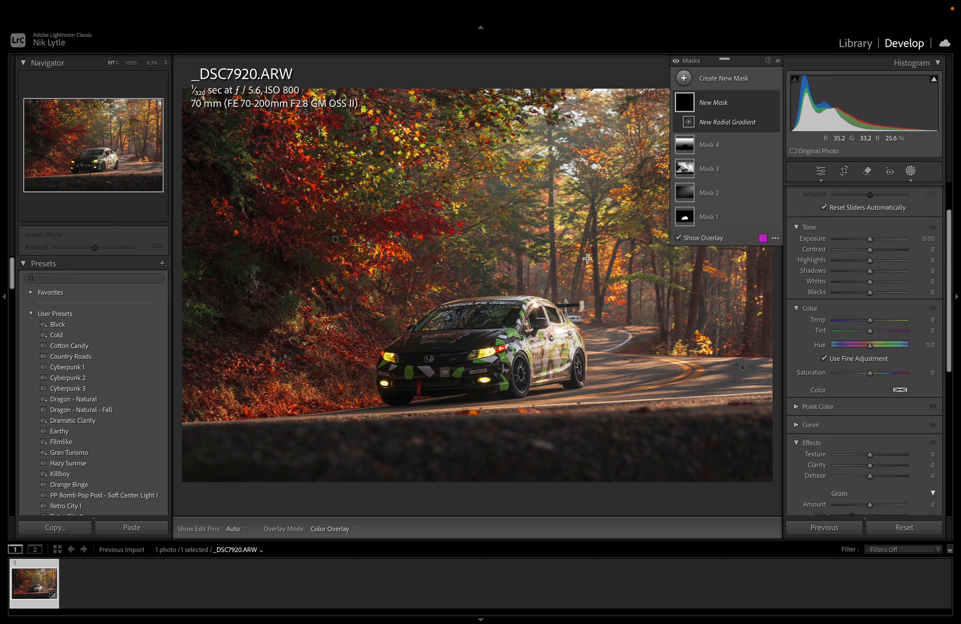
drag(576, 256, 724, 381)
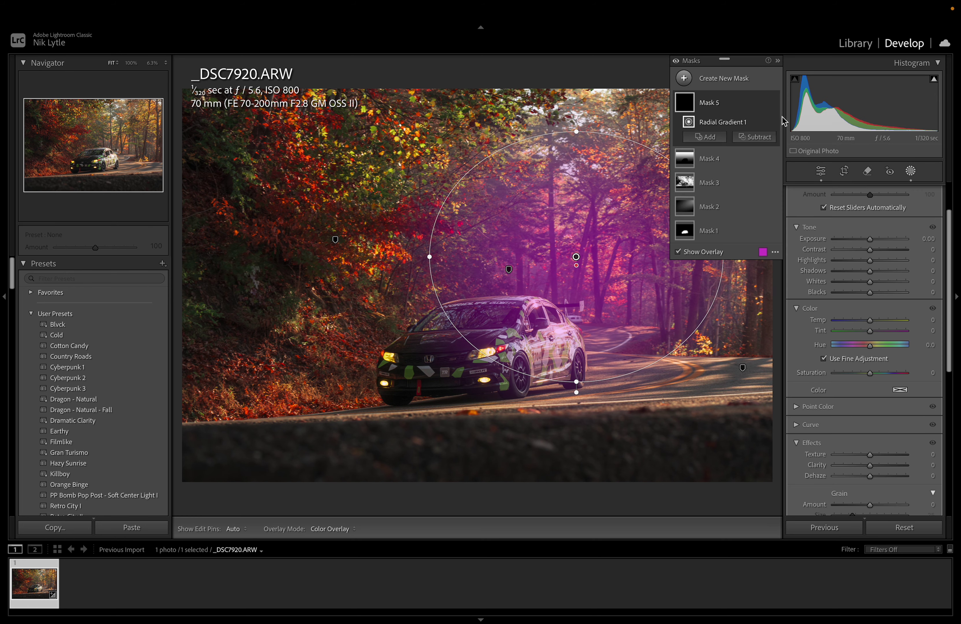
click(754, 137)
click(765, 154)
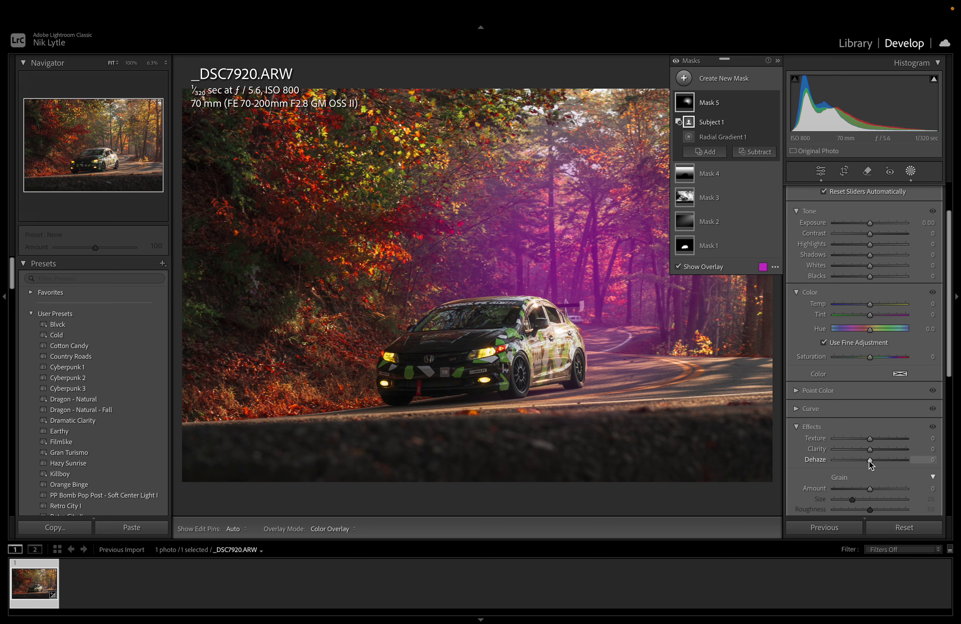
drag(871, 461, 867, 453)
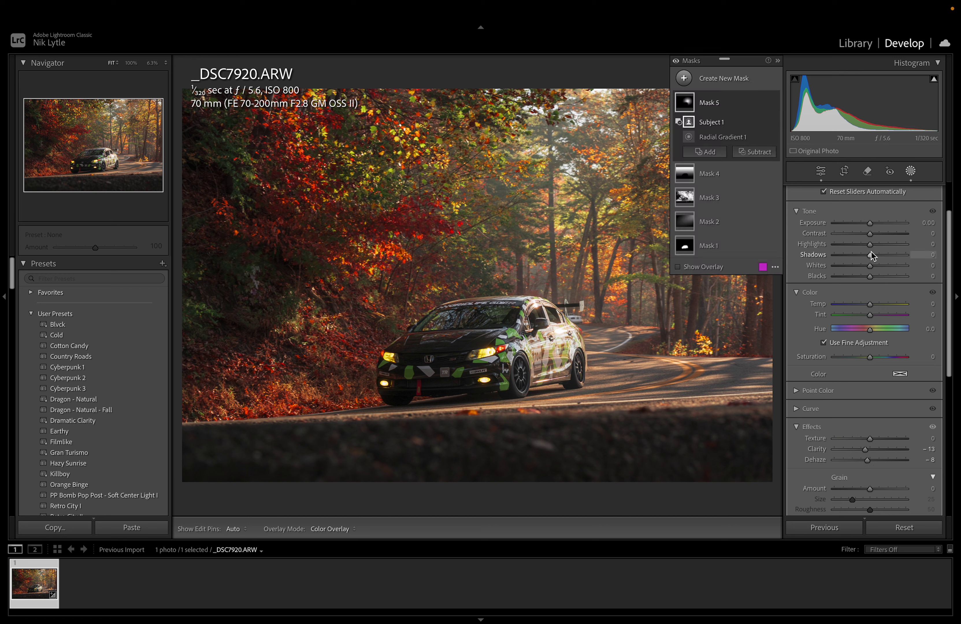
drag(870, 234, 871, 237)
Step: Add a wide radial gradient mask centred on the car's side, set clarity to −2 and dehaze to −6, and leave masking
click(685, 79)
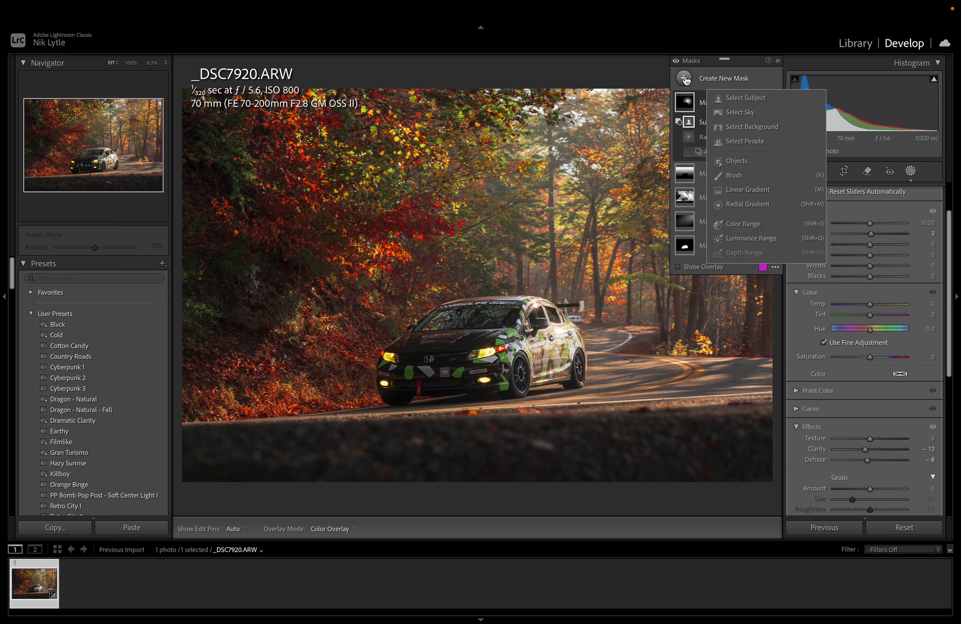
click(741, 204)
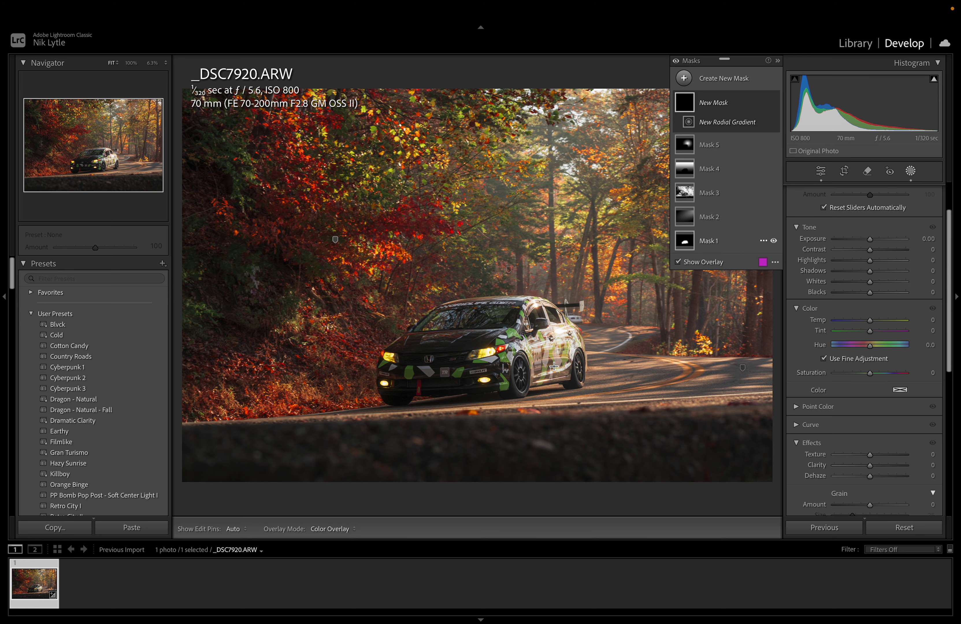
drag(541, 347, 650, 402)
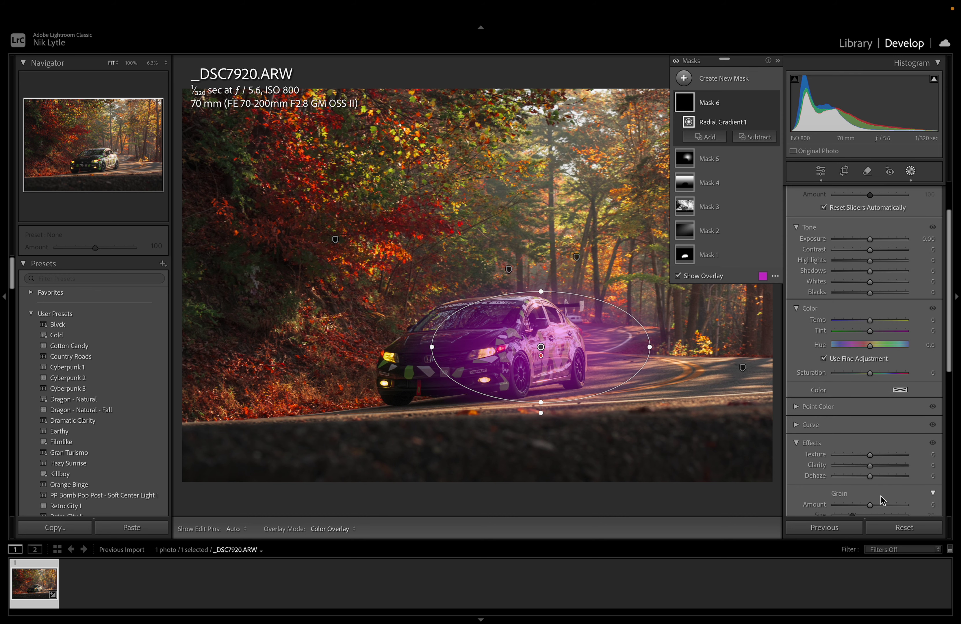
drag(870, 476, 869, 468)
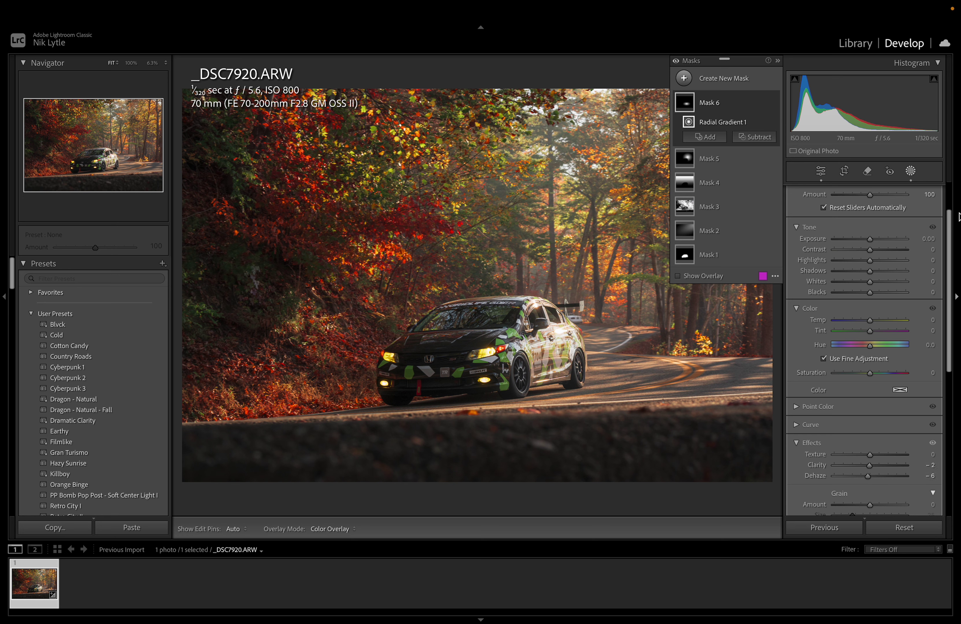
click(914, 175)
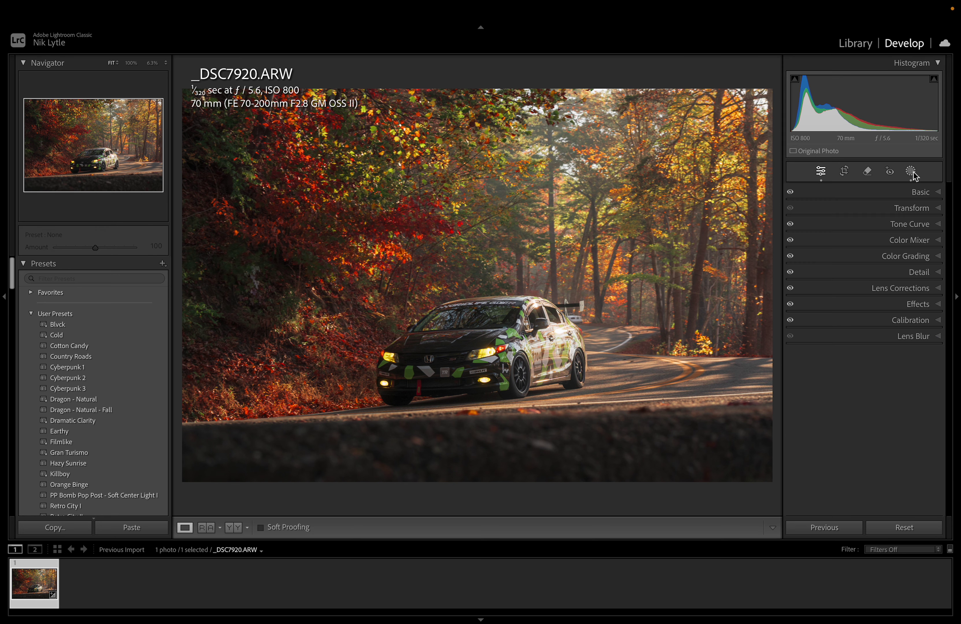
Step: Inspect the car at 100% zoom and compare it with the newest radial gradient mask on and off
click(540, 324)
click(541, 325)
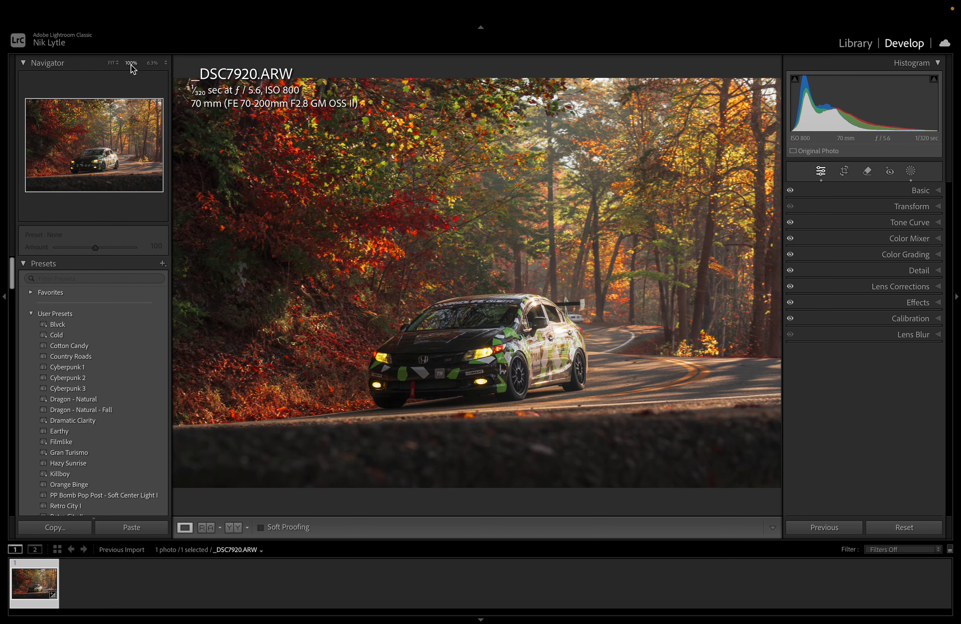
click(131, 64)
drag(475, 354, 560, 307)
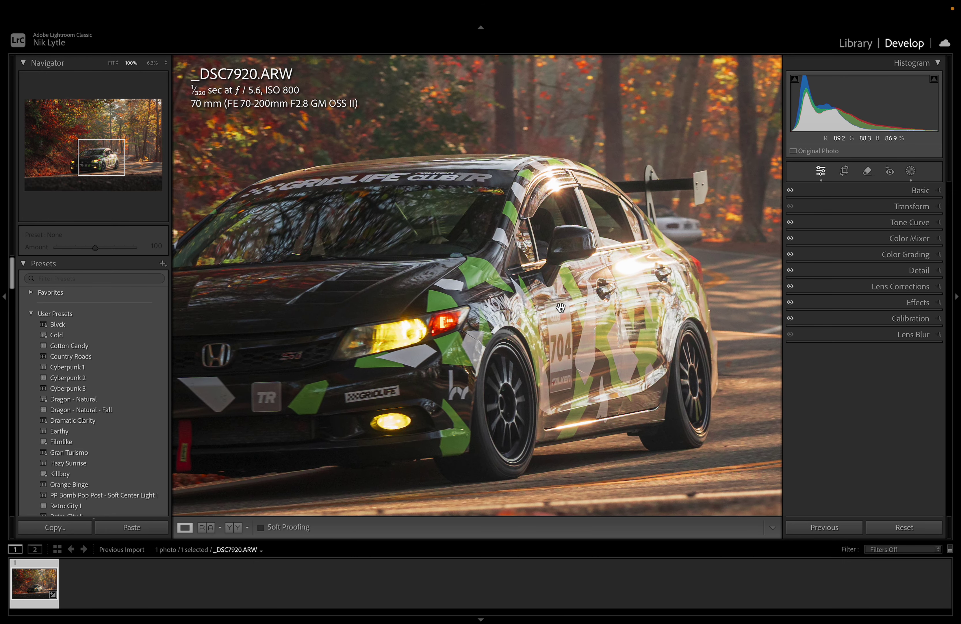
click(910, 171)
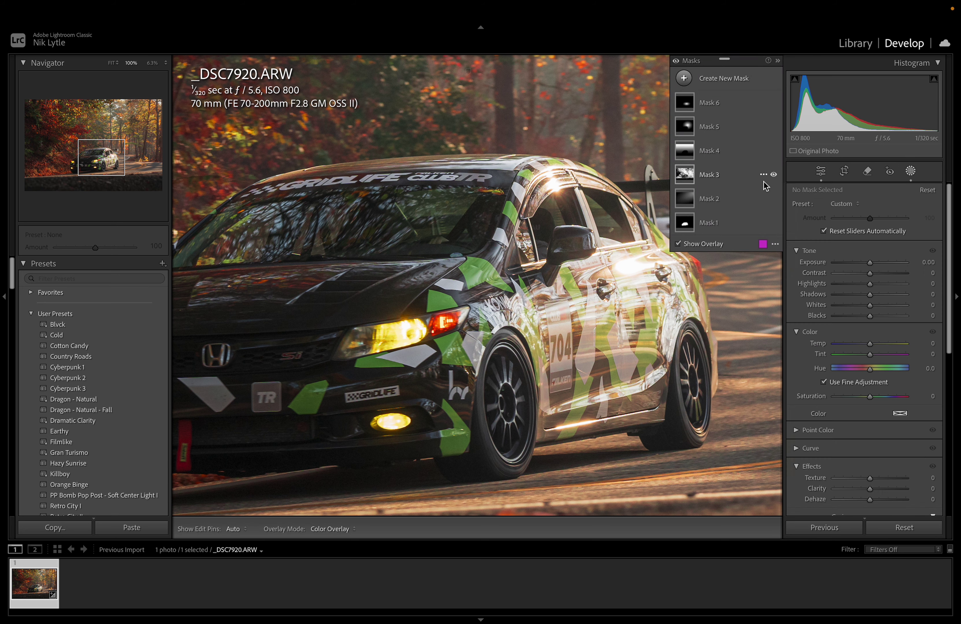
click(774, 104)
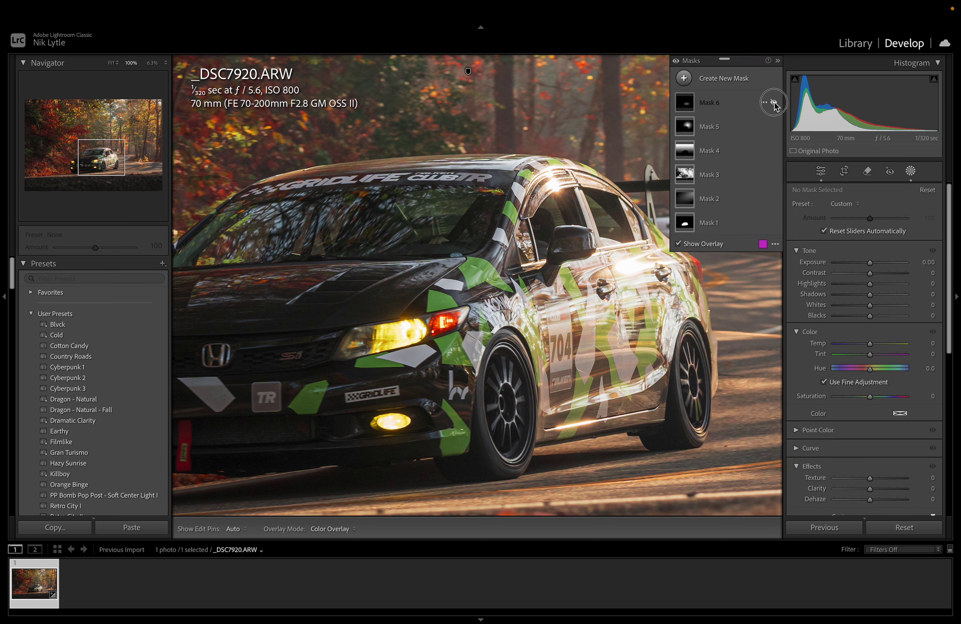
click(774, 104)
click(774, 104)
click(774, 103)
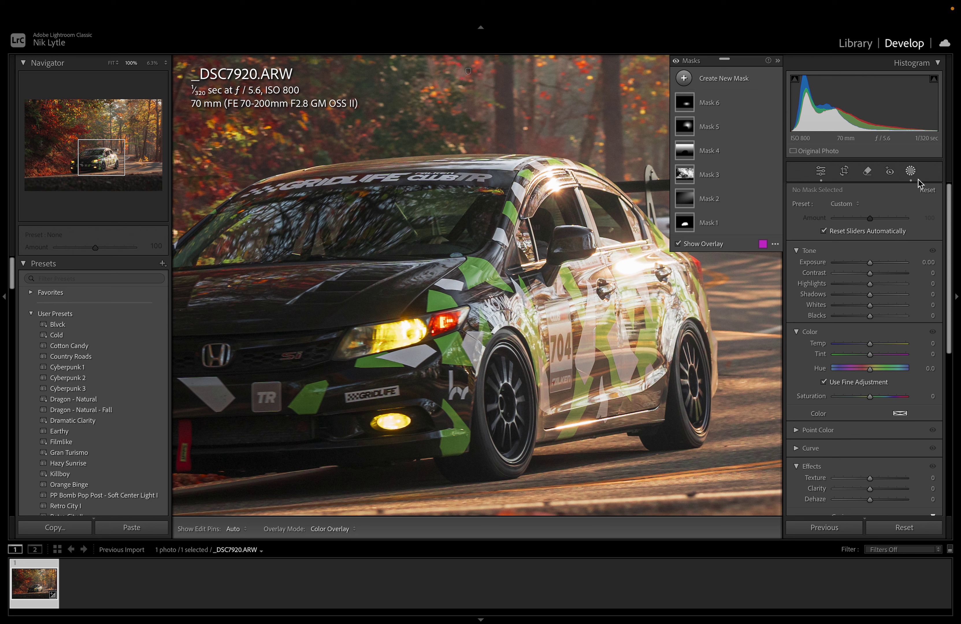
click(910, 170)
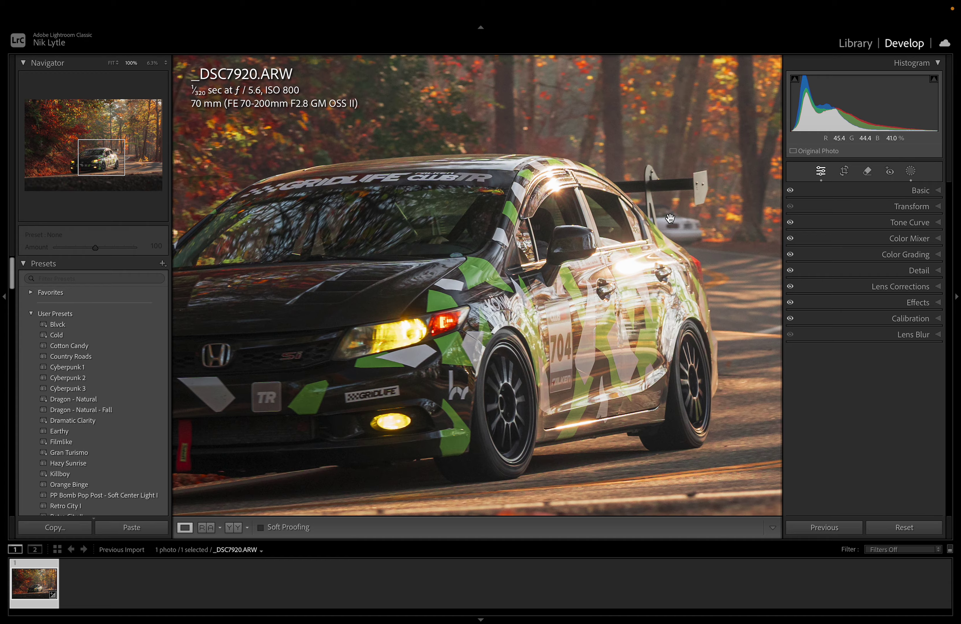
Step: Paint a Generative AI removal selection over the blurred white vehicle behind the rear spoiler, viewed at 300%, with refinement brush size 17
drag(662, 221, 514, 268)
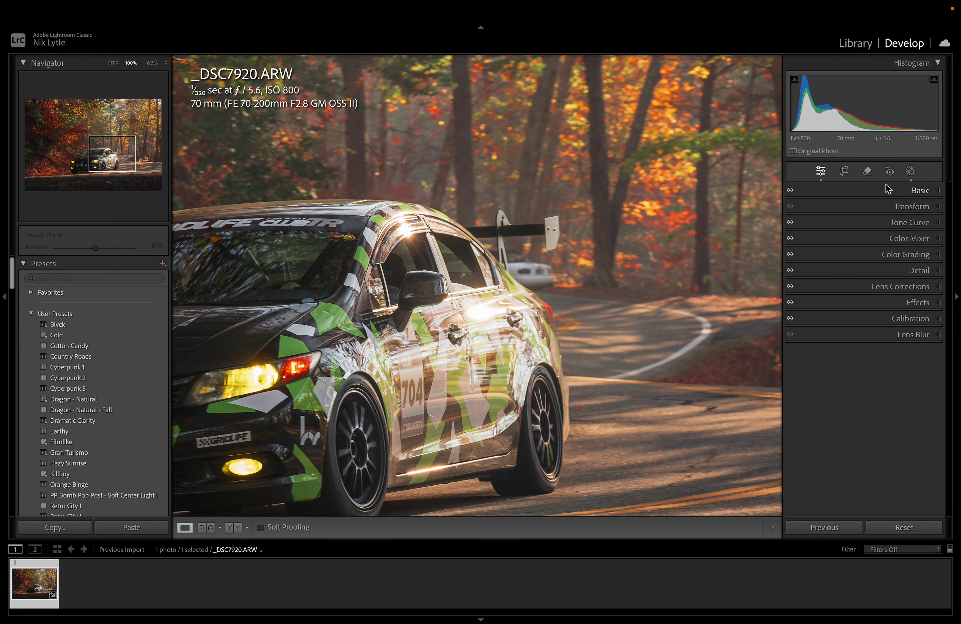
click(872, 175)
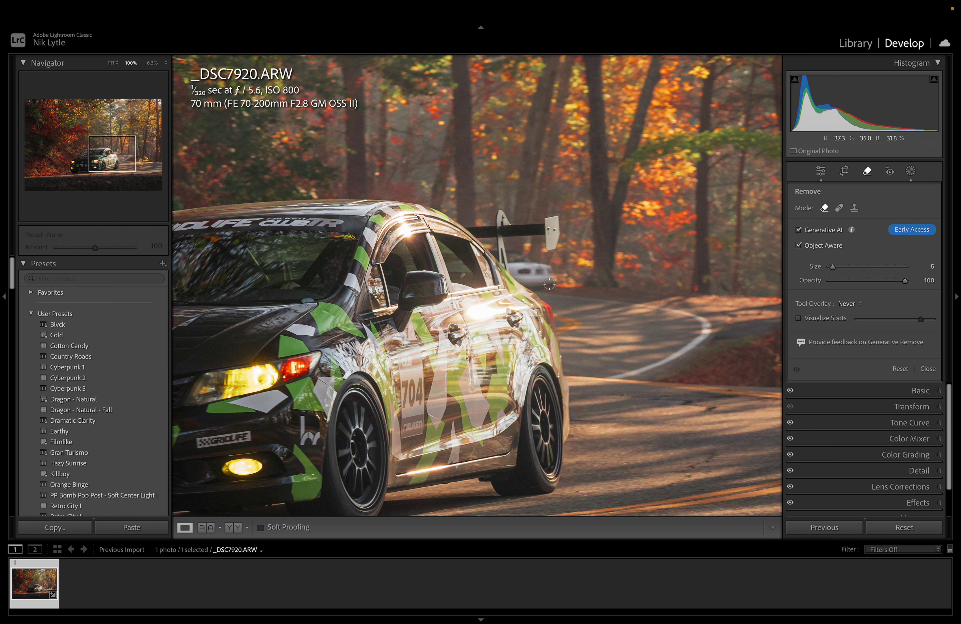
scroll(549, 284, up, 4)
click(165, 63)
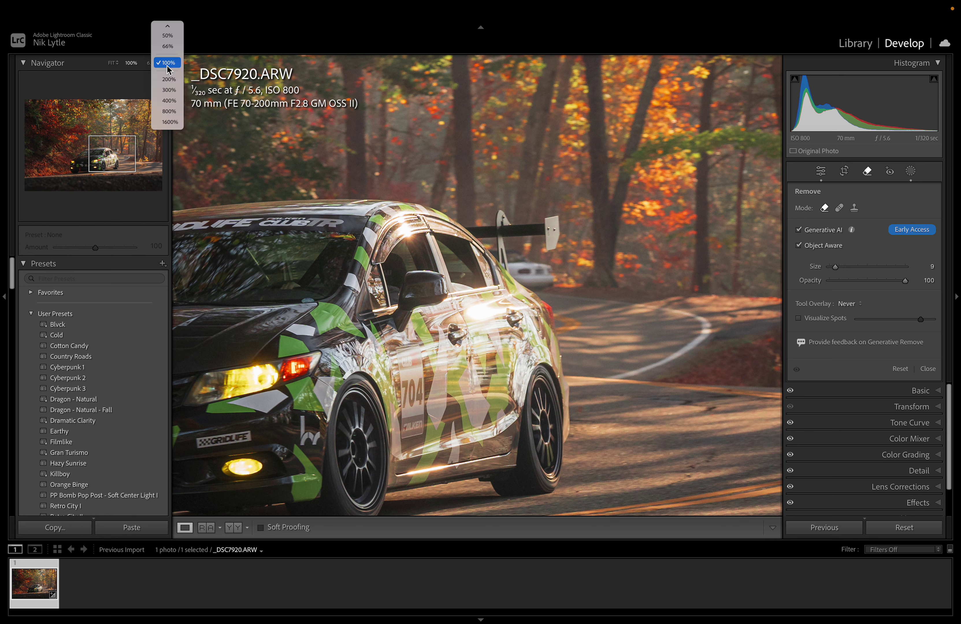
click(167, 97)
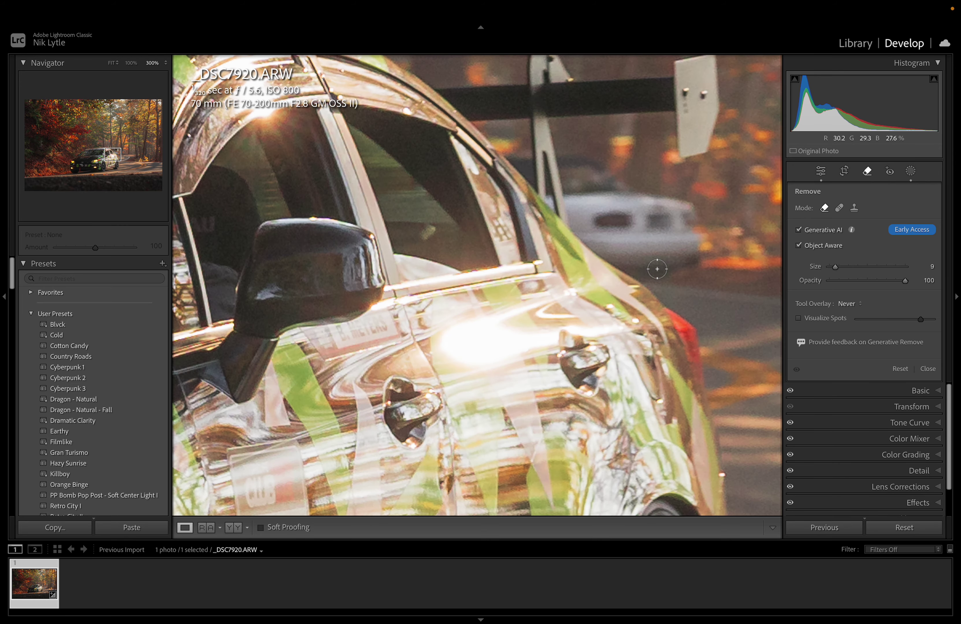
mouse_move(655, 267)
mouse_down()
mouse_move(502, 398)
mouse_move(536, 385)
mouse_move(537, 343)
mouse_move(465, 320)
mouse_move(424, 288)
mouse_move(414, 294)
mouse_move(425, 342)
mouse_move(445, 368)
mouse_move(506, 401)
mouse_move(524, 390)
mouse_move(464, 335)
mouse_move(443, 346)
mouse_move(502, 382)
mouse_up()
scroll(541, 397, up, 8)
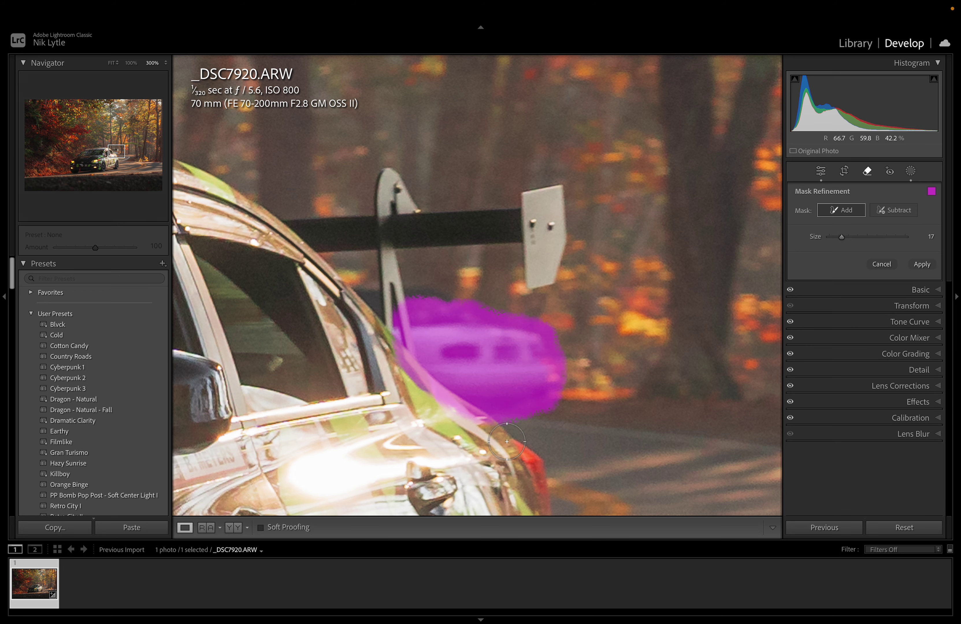
Step: Subtract the overlap along the race car's rear bodywork from the removal selection
key(alt)
key(alt)
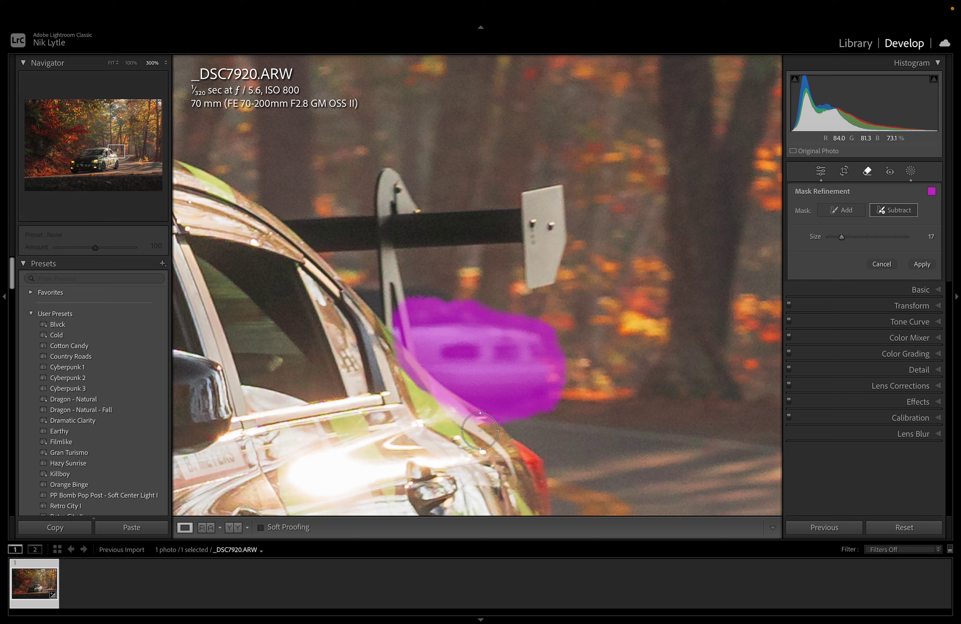
mouse_move(448, 409)
mouse_down()
mouse_move(392, 355)
mouse_move(487, 434)
mouse_up()
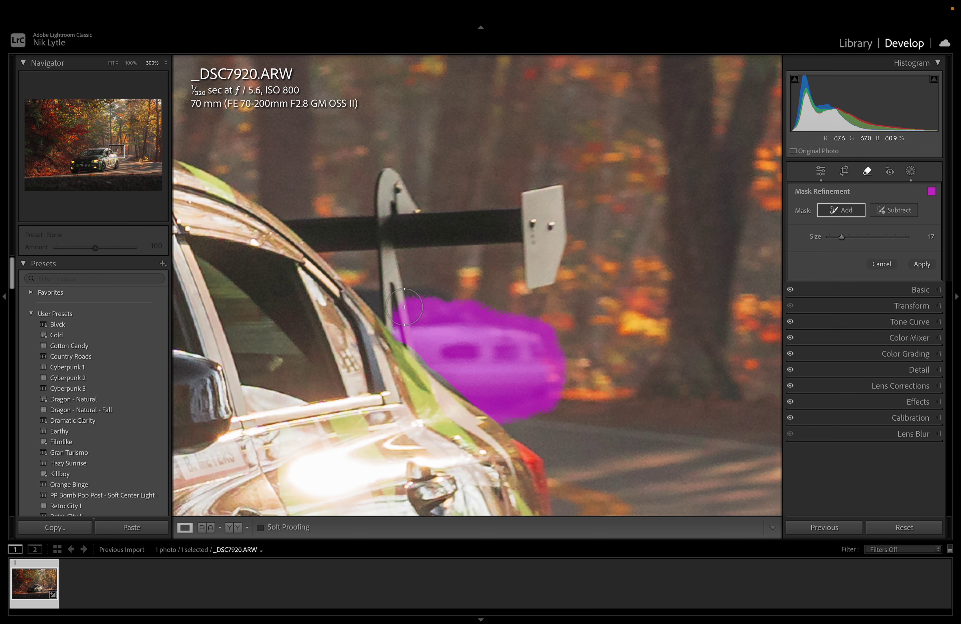